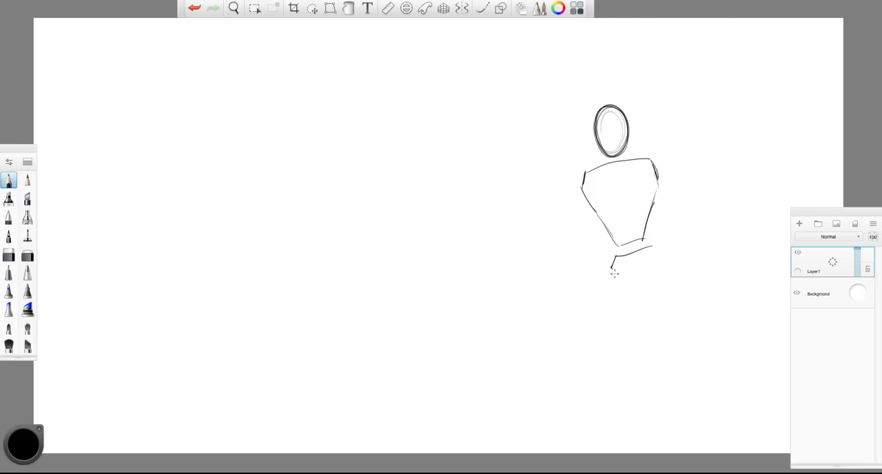
- Block in both raised arms and the wide-spread legs of the standing figure with simple construction lines
left_click_drag(579, 180, 554, 224)
left_click_drag(553, 225, 512, 184)
mouse_move(654, 160)
left_mouse_down()
mouse_move(711, 197)
mouse_move(726, 147)
left_mouse_up()
left_click_drag(728, 133, 731, 137)
left_click_drag(648, 278, 699, 352)
left_click_drag(614, 280, 604, 361)
left_click_drag(604, 358, 599, 432)
left_click_drag(699, 353, 737, 432)
- Build up the volumes of the standing figure's raised forearms, upper arms and shoulders
mouse_move(508, 160)
left_mouse_down()
mouse_move(515, 190)
mouse_move(552, 234)
left_mouse_up()
left_click_drag(512, 191, 544, 227)
mouse_move(723, 138)
left_mouse_down()
mouse_move(703, 196)
mouse_move(723, 201)
left_mouse_up()
mouse_move(699, 186)
left_mouse_down()
mouse_move(730, 107)
mouse_move(740, 138)
left_mouse_up()
mouse_move(644, 150)
left_mouse_down()
mouse_move(700, 186)
mouse_move(697, 204)
left_mouse_up()
left_click_drag(583, 166, 551, 227)
left_click_drag(584, 184, 555, 234)
- Outline the standing figure's torso sides, waist and pelvis
mouse_move(583, 200)
left_mouse_down()
mouse_move(605, 233)
mouse_move(641, 241)
left_mouse_up()
mouse_move(665, 179)
left_mouse_down()
mouse_move(650, 237)
mouse_move(601, 269)
left_mouse_up()
left_click_drag(604, 270, 651, 282)
left_click_drag(651, 237, 650, 286)
- Outline the thighs, knees and lower legs of the wide-legged standing figure
left_click_drag(603, 266, 594, 353)
left_click_drag(635, 294, 608, 364)
left_click_drag(658, 259, 703, 351)
left_click_drag(634, 292, 700, 352)
left_click_drag(601, 354, 595, 446)
left_click_drag(690, 352, 742, 442)
- Add crossing face guides, a torso centre line and the side contour to the standing figure
left_click_drag(600, 108, 618, 156)
mouse_move(598, 132)
left_mouse_down()
mouse_move(622, 135)
mouse_move(610, 153)
left_mouse_up()
left_click_drag(609, 160, 638, 298)
left_click_drag(666, 187, 653, 249)
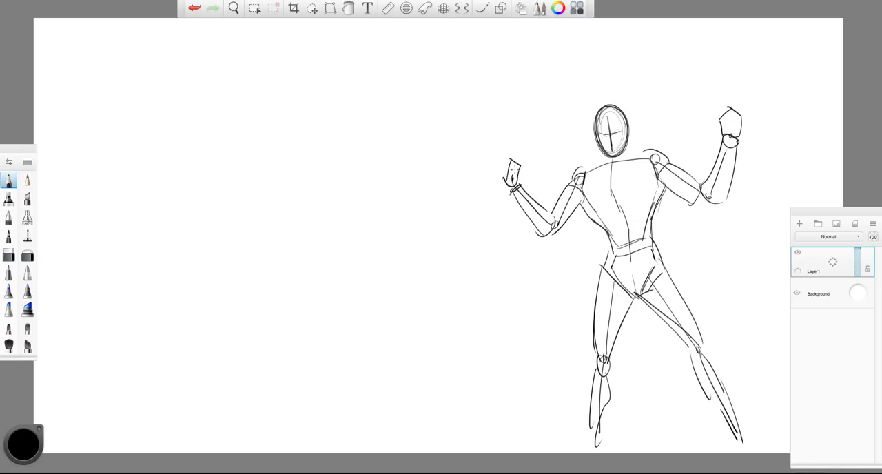
- Refine the standing figure's shoulders, chest muscles and abdomen with contour lines
left_click_drag(575, 169, 620, 157)
left_click_drag(652, 175, 624, 197)
mouse_move(585, 200)
left_mouse_down()
mouse_move(638, 191)
mouse_move(598, 202)
left_mouse_up()
mouse_move(613, 197)
left_mouse_down()
mouse_move(645, 218)
mouse_move(618, 222)
left_mouse_up()
left_click_drag(648, 197, 627, 254)
- Reinforce the hip lines and the contours of both legs on the standing figure
left_click_drag(607, 241, 631, 295)
left_click_drag(663, 262, 629, 291)
left_click_drag(634, 295, 612, 353)
left_click_drag(600, 269, 590, 330)
mouse_move(590, 324)
left_mouse_down()
mouse_move(599, 365)
mouse_move(590, 441)
left_mouse_up()
left_click_drag(661, 261, 745, 448)
- Sketch a large cape streaming outward from the standing figure's shoulders with long flowing lines
left_click_drag(617, 160, 660, 142)
left_click_drag(587, 161, 604, 153)
mouse_move(620, 148)
left_mouse_down()
mouse_move(716, 125)
mouse_move(843, 137)
left_mouse_up()
left_click_drag(766, 162, 840, 147)
left_click_drag(763, 181, 818, 178)
left_click_drag(738, 189, 779, 200)
left_click_drag(663, 184, 781, 268)
left_click_drag(679, 207, 781, 319)
left_click_drag(679, 226, 766, 361)
- Clear the layer and sketch an oval head with a tapered, tilted torso near the canvas centre
key("Delete")
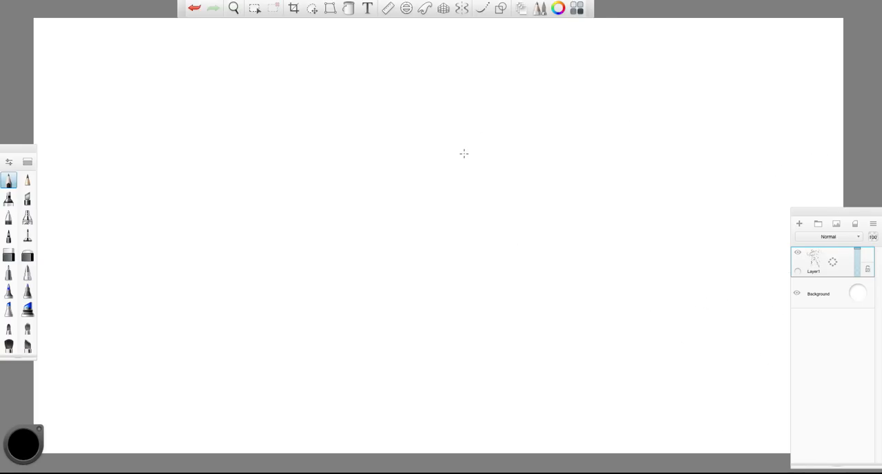
mouse_move(472, 147)
left_mouse_down()
mouse_move(463, 144)
mouse_move(453, 172)
mouse_move(461, 194)
left_mouse_up()
left_click_drag(501, 207, 515, 175)
left_click_drag(455, 200, 446, 215)
left_click_drag(450, 217, 463, 222)
left_click_drag(486, 164, 502, 158)
mouse_move(504, 157)
left_mouse_down()
mouse_move(500, 188)
mouse_move(452, 221)
mouse_move(500, 199)
left_mouse_up()
left_click_drag(442, 220, 498, 256)
left_click_drag(516, 183, 510, 253)
left_click_drag(453, 219, 510, 256)
- Sketch an angular pelvis below the tilted torso, undoing stray strokes, and add the torso's centre line and far shoulder
left_click_drag(485, 253, 488, 267)
left_click_drag(517, 226, 530, 238)
left_click_drag(530, 238, 529, 273)
key("ctrl+z")
key("ctrl+z")
key("ctrl+z")
key("ctrl+z")
key("ctrl+z")
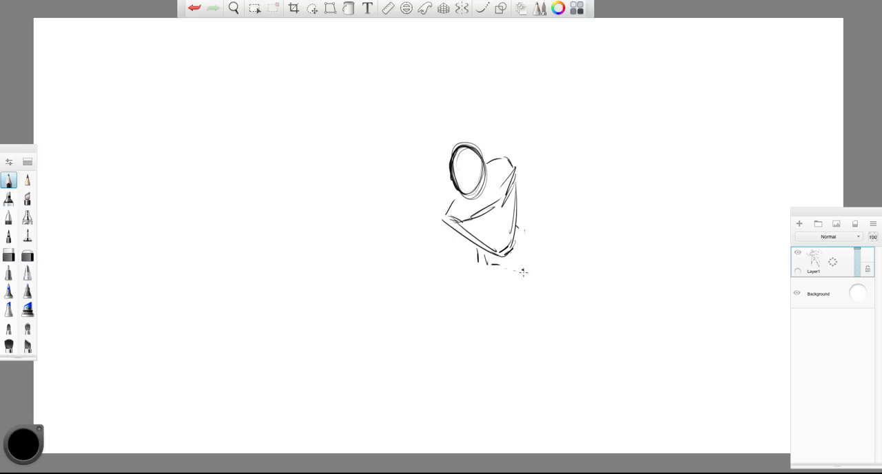
left_click_drag(481, 194, 529, 256)
left_click_drag(477, 248, 512, 279)
left_click_drag(515, 222, 524, 275)
left_click_drag(473, 255, 526, 275)
left_click_drag(518, 246, 527, 278)
left_click_drag(462, 226, 512, 259)
left_click_drag(484, 169, 514, 159)
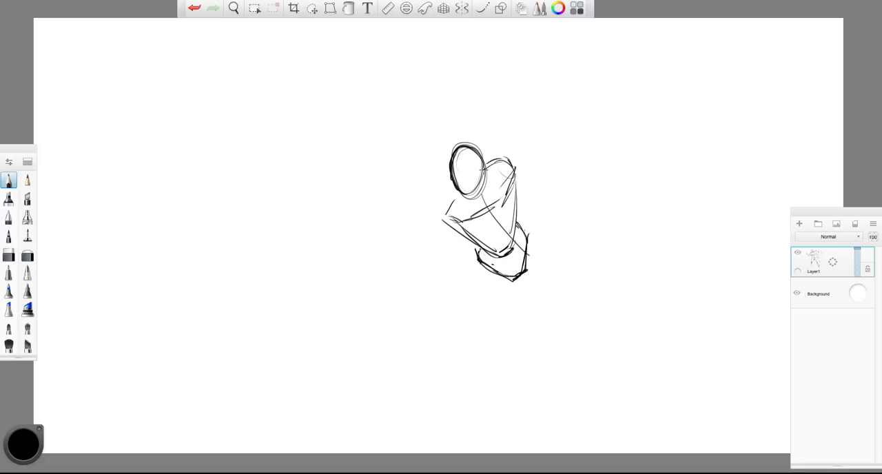
- Sketch the near shoulder joint and a large foreshortened fist in front of the hips
left_click_drag(440, 213, 443, 210)
mouse_move(473, 240)
left_mouse_down()
mouse_move(465, 262)
mouse_move(473, 266)
mouse_move(492, 239)
left_mouse_up()
left_click_drag(491, 238, 477, 273)
left_click_drag(490, 247, 485, 263)
left_click_drag(491, 244, 474, 273)
left_click_drag(471, 237, 462, 263)
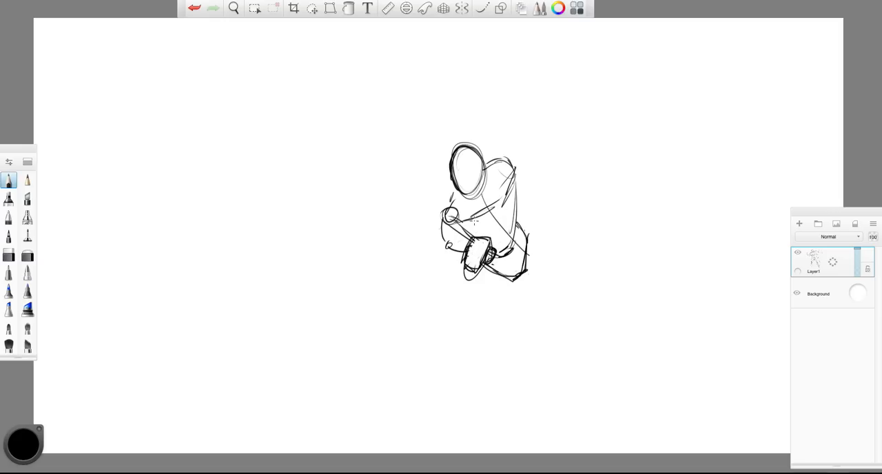
- Outline the foreshortened upper arm and forearm connecting the near shoulder to the fist
left_click_drag(439, 217, 437, 228)
left_click_drag(436, 227, 443, 256)
mouse_move(468, 239)
left_mouse_down()
mouse_move(447, 249)
mouse_move(463, 264)
left_mouse_up()
left_click_drag(458, 211, 444, 219)
- Sketch the opposite arm drawn back, with its shoulder circle, bent elbow, forearm and boxy fist
left_click_drag(498, 161, 513, 171)
mouse_move(498, 153)
left_mouse_down()
mouse_move(514, 171)
mouse_move(539, 135)
mouse_move(546, 196)
mouse_move(563, 197)
left_mouse_up()
left_click_drag(552, 168, 563, 178)
mouse_move(534, 135)
left_mouse_down()
mouse_move(531, 145)
mouse_move(555, 142)
left_mouse_up()
left_click_drag(531, 143, 548, 172)
left_click_drag(554, 139, 555, 168)
left_click_drag(503, 156, 533, 136)
left_click_drag(533, 158, 514, 175)
- Add a sweeping motion arc beside the punching figure and jagged impact spikes near its fist
mouse_move(452, 116)
left_mouse_down()
mouse_move(431, 259)
mouse_move(405, 166)
left_mouse_up()
mouse_move(470, 106)
left_mouse_down()
mouse_move(434, 256)
mouse_move(406, 178)
left_mouse_up()
mouse_move(372, 228)
left_mouse_down()
mouse_move(412, 240)
mouse_move(419, 230)
left_mouse_up()
left_click_drag(392, 264, 417, 271)
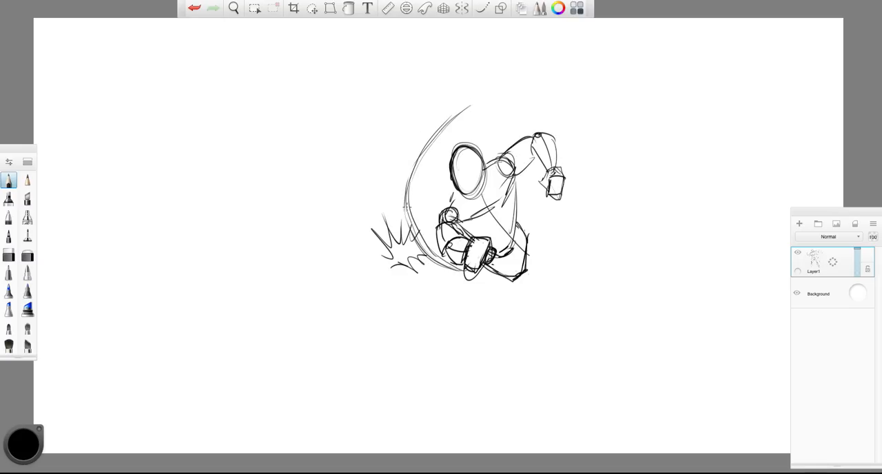
- Sketch the leg gesture lines and block in the thigh, knee and shin beneath the drawn-back arm
left_click_drag(487, 271, 579, 365)
mouse_move(526, 246)
left_mouse_down()
mouse_move(569, 283)
mouse_move(573, 362)
mouse_move(605, 404)
left_mouse_up()
left_click_drag(541, 246, 577, 277)
mouse_move(560, 280)
left_mouse_down()
mouse_move(577, 295)
mouse_move(580, 281)
left_mouse_up()
mouse_move(527, 252)
left_mouse_down()
mouse_move(528, 284)
mouse_move(564, 305)
left_mouse_up()
mouse_move(547, 296)
left_mouse_down()
mouse_move(572, 302)
mouse_move(573, 333)
left_mouse_up()
left_click_drag(582, 288, 579, 340)
left_click_drag(580, 340, 592, 363)
left_click_drag(574, 340, 574, 359)
- Sketch the extended leg below the punching fist, including its thigh, knee, calf and foot
left_click_drag(482, 268, 534, 326)
left_click_drag(534, 288, 553, 360)
left_click_drag(545, 331, 593, 383)
left_click_drag(554, 357, 587, 385)
mouse_move(590, 378)
left_mouse_down()
mouse_move(593, 404)
mouse_move(623, 406)
left_mouse_up()
- Add the vertical and horizontal face guide lines inside the punching figure's head
left_click_drag(452, 160, 453, 184)
mouse_move(460, 144)
left_mouse_down()
mouse_move(482, 196)
mouse_move(471, 194)
left_mouse_up()
left_click_drag(467, 157, 457, 178)
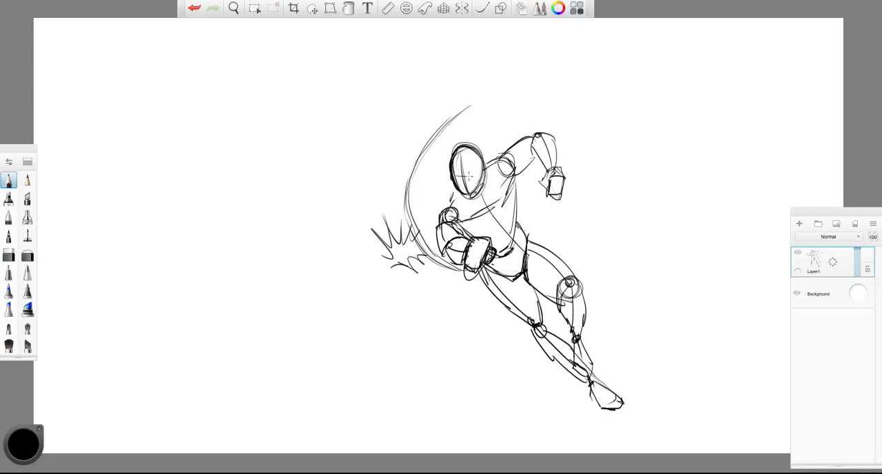
- Fade the whole rough sketch to a faint guide with the soft eraser
left_click(29, 254)
mouse_move(427, 172)
left_mouse_down()
mouse_move(483, 207)
mouse_move(545, 341)
mouse_move(399, 207)
mouse_move(541, 205)
mouse_move(620, 358)
mouse_move(390, 199)
mouse_move(524, 275)
mouse_move(537, 331)
mouse_move(482, 301)
mouse_move(572, 393)
mouse_move(607, 396)
left_mouse_up()
mouse_move(458, 234)
left_mouse_down()
mouse_move(454, 299)
mouse_move(409, 264)
left_mouse_up()
- Redraw the head, muscular punching arm and clenched foreshortened fist in dark pencil over the faded guide
left_click(9, 181)
mouse_move(409, 134)
left_mouse_down()
mouse_move(416, 99)
mouse_move(445, 113)
mouse_move(405, 129)
mouse_move(416, 150)
mouse_move(436, 100)
left_mouse_up()
left_click_drag(412, 150, 390, 193)
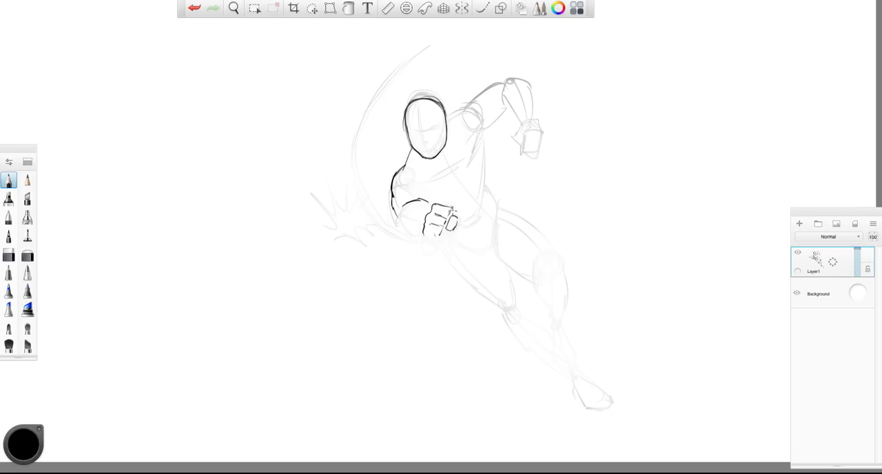
left_click_drag(398, 224, 432, 242)
left_click_drag(447, 162, 427, 177)
- Draw the neck line and the face's centre line, angry eyes, nose and mouth
left_click_drag(407, 168, 416, 146)
left_click_drag(420, 116, 423, 157)
left_click_drag(422, 142, 430, 145)
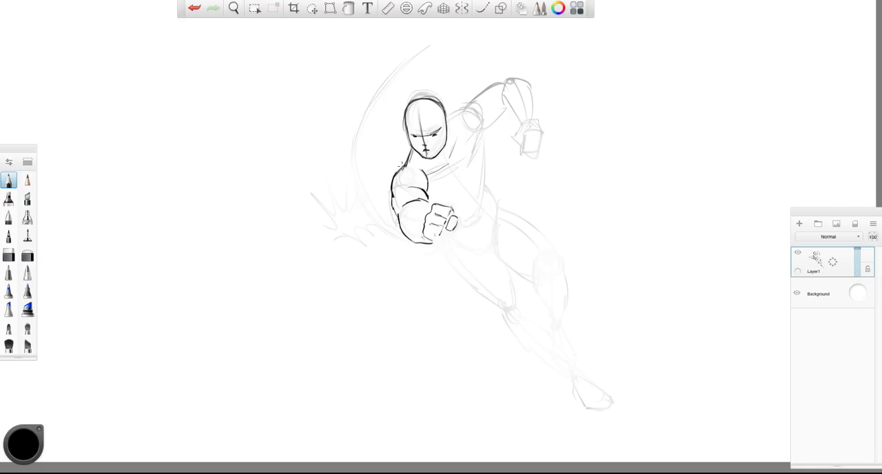
- Outline the chest, the side of the torso and the hip in dark pencil
mouse_move(434, 201)
left_mouse_down()
mouse_move(457, 181)
mouse_move(457, 188)
mouse_move(478, 139)
left_mouse_up()
left_click_drag(472, 176, 479, 138)
mouse_move(474, 182)
left_mouse_down()
mouse_move(465, 222)
mouse_move(486, 195)
mouse_move(502, 261)
mouse_move(521, 275)
left_mouse_up()
- Outline the muscular thigh, knee and calf of the leg below the drawn-back arm, undoing the last two strokes
mouse_move(494, 204)
left_mouse_down()
mouse_move(536, 227)
mouse_move(559, 277)
left_mouse_up()
left_click_drag(504, 245, 528, 272)
left_click_drag(501, 237, 538, 280)
mouse_move(535, 272)
left_mouse_down()
mouse_move(567, 304)
mouse_move(564, 324)
left_mouse_up()
left_click_drag(546, 306, 551, 329)
left_click_drag(489, 246, 532, 279)
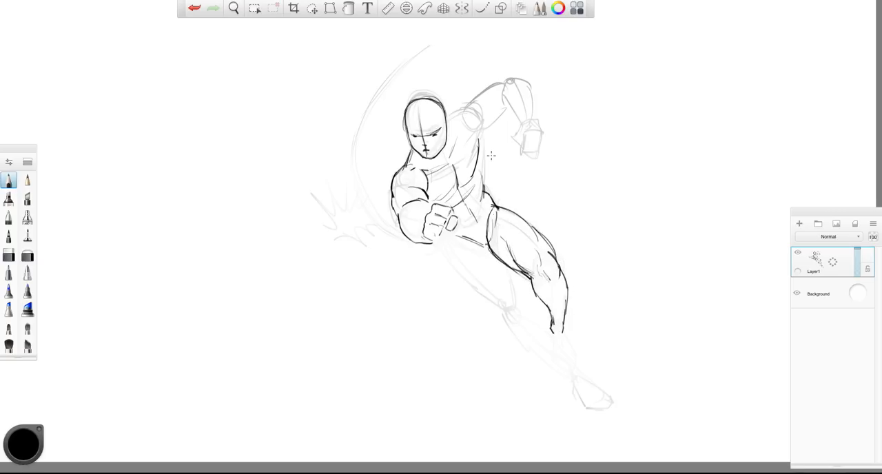
key("ctrl+z")
key("ctrl+z")
- Outline the thigh, knee and calf of the extended leg below the punching fist
mouse_move(440, 238)
left_mouse_down()
mouse_move(452, 265)
mouse_move(499, 304)
left_mouse_up()
left_click_drag(518, 299, 488, 261)
left_click_drag(485, 259, 507, 275)
mouse_move(496, 305)
left_mouse_down()
mouse_move(509, 319)
mouse_move(544, 324)
mouse_move(536, 357)
left_mouse_up()
- Draw the drawn-back arm's muscular upper arm, bent elbow, forearm and clenched fist in dark pencil
mouse_move(483, 111)
left_mouse_down()
mouse_move(491, 137)
mouse_move(507, 103)
left_mouse_up()
mouse_move(460, 107)
left_mouse_down()
mouse_move(522, 71)
mouse_move(535, 119)
left_mouse_up()
left_click_drag(507, 86, 517, 145)
left_click_drag(518, 135, 537, 154)
left_click_drag(522, 117, 529, 124)
left_click_drag(520, 81, 526, 98)
left_click_drag(524, 81, 533, 105)
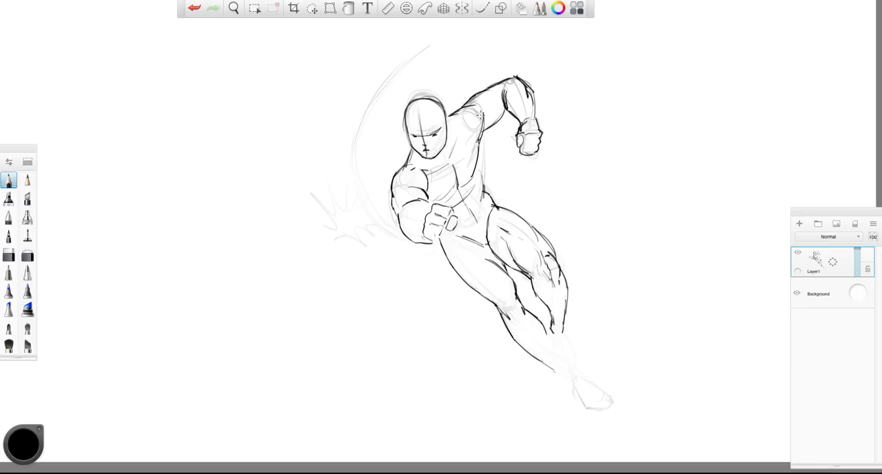
- Add shoulder, chest and abdominal muscle lines to the torso
left_click_drag(461, 128, 457, 143)
mouse_move(457, 145)
left_mouse_down()
mouse_move(451, 155)
mouse_move(475, 175)
left_mouse_up()
left_click_drag(485, 140, 474, 210)
- Finish the lower legs, ankles and foot, and detail the knee with dark contour lines
left_click_drag(549, 336, 555, 352)
left_click_drag(562, 330, 573, 354)
left_click_drag(546, 347, 577, 376)
mouse_move(548, 352)
left_mouse_down()
mouse_move(568, 374)
mouse_move(577, 415)
mouse_move(608, 416)
mouse_move(593, 398)
left_mouse_up()
mouse_move(594, 399)
left_mouse_down()
mouse_move(576, 377)
mouse_move(578, 417)
left_mouse_up()
mouse_move(578, 416)
left_mouse_down()
mouse_move(596, 407)
mouse_move(580, 421)
left_mouse_up()
mouse_move(581, 378)
left_mouse_down()
mouse_move(566, 387)
mouse_move(570, 400)
left_mouse_up()
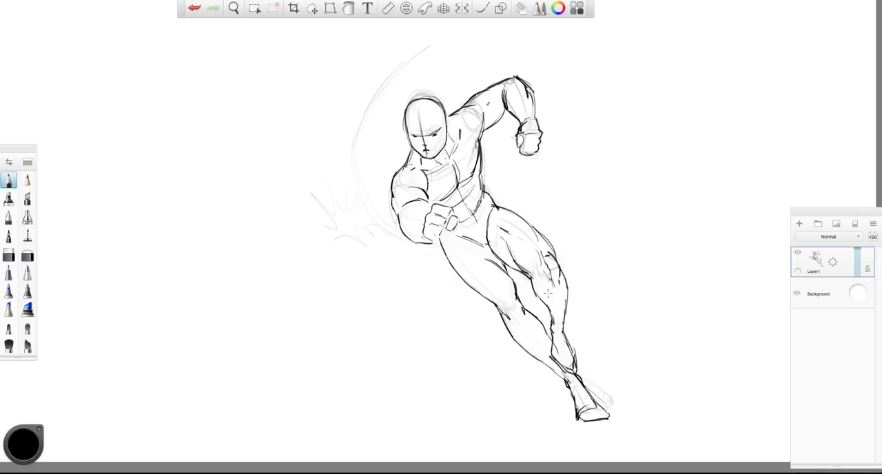
left_click_drag(554, 259, 556, 279)
left_click_drag(540, 270, 553, 255)
- Redraw the impact spikes beside the punching arm and the sweeping motion arc in dark pencil
mouse_move(324, 208)
left_mouse_down()
mouse_move(337, 180)
mouse_move(383, 186)
left_mouse_up()
mouse_move(353, 237)
left_mouse_down()
mouse_move(390, 242)
mouse_move(393, 219)
left_mouse_up()
left_click_drag(354, 179, 428, 47)
left_click_drag(383, 233, 400, 243)
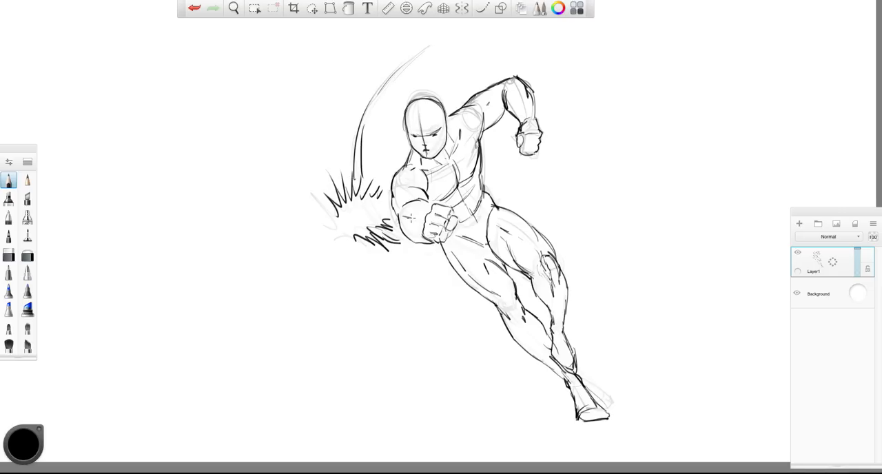
- Sketch a rough head, curved torso and shoulder joints for a second, bent-over figure beside the impact spikes
key("space")
left_click_drag(316, 274, 360, 304)
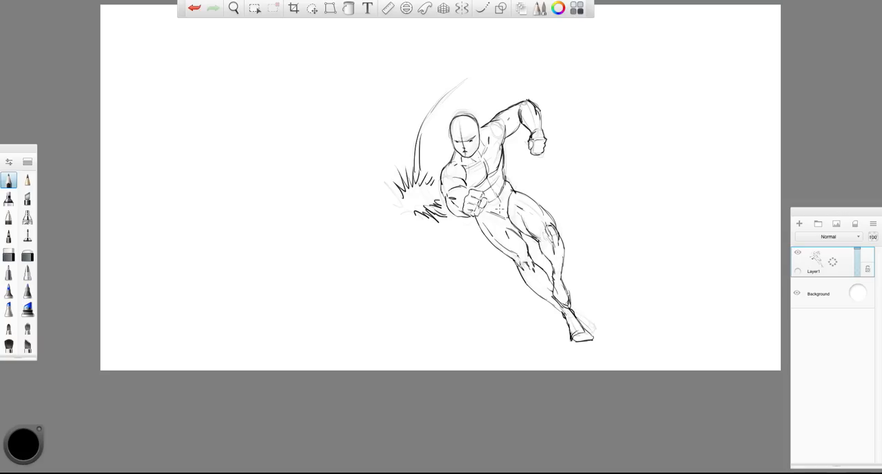
mouse_move(389, 249)
left_mouse_down()
mouse_move(408, 237)
mouse_move(396, 267)
left_mouse_up()
mouse_move(390, 217)
left_mouse_down()
mouse_move(354, 222)
mouse_move(371, 283)
mouse_move(398, 290)
left_mouse_up()
mouse_move(374, 218)
left_mouse_down()
mouse_move(397, 224)
mouse_move(391, 295)
left_mouse_up()
left_click_drag(376, 216, 401, 224)
left_click_drag(403, 274, 397, 292)
mouse_move(362, 218)
left_mouse_down()
mouse_move(348, 242)
mouse_move(378, 286)
left_mouse_up()
- Rough in the bent-over figure's raised and outstretched arms with joint circles and add guidelines across the face
mouse_move(354, 223)
left_mouse_down()
mouse_move(328, 245)
mouse_move(350, 275)
mouse_move(357, 222)
mouse_move(391, 210)
left_mouse_up()
mouse_move(386, 290)
left_mouse_down()
mouse_move(415, 302)
mouse_move(463, 303)
left_mouse_up()
mouse_move(380, 211)
left_mouse_down()
mouse_move(353, 187)
mouse_move(398, 214)
left_mouse_up()
left_click_drag(395, 208, 407, 218)
left_click_drag(394, 252, 413, 254)
left_click_drag(404, 234, 405, 265)
- Sketch the bent-over figure's bent front leg and trailing back leg as simple construction lines
mouse_move(350, 226)
left_mouse_down()
mouse_move(333, 253)
mouse_move(344, 278)
left_mouse_up()
mouse_move(344, 270)
left_mouse_down()
mouse_move(387, 316)
mouse_move(336, 360)
left_mouse_up()
mouse_move(349, 223)
left_mouse_down()
mouse_move(290, 269)
mouse_move(244, 277)
left_mouse_up()
left_click_drag(296, 262, 241, 281)
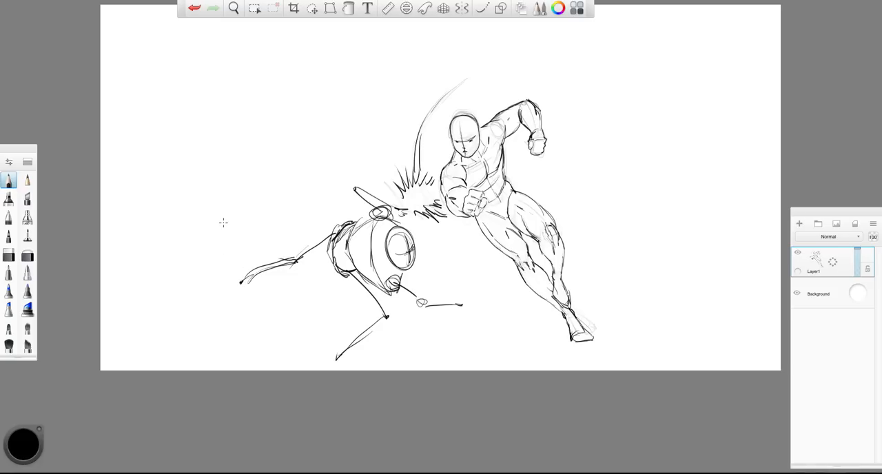
- Fade the bent-over figure's construction lines with the soft eraser
key("space")
left_click_drag(296, 137, 346, 123)
left_click(28, 255)
mouse_move(406, 276)
left_mouse_down()
mouse_move(407, 164)
mouse_move(448, 326)
mouse_move(324, 259)
mouse_move(480, 260)
mouse_move(414, 324)
mouse_move(337, 240)
mouse_move(374, 250)
left_mouse_up()
- Outline the bent-over figure's head, outstretched muscular arm and open hand in dark pencil
key("space")
left_click(8, 180)
mouse_move(476, 211)
left_mouse_down()
mouse_move(491, 188)
mouse_move(515, 241)
mouse_move(484, 233)
left_mouse_up()
mouse_move(465, 283)
left_mouse_down()
mouse_move(484, 265)
mouse_move(525, 295)
mouse_move(522, 317)
mouse_move(555, 301)
mouse_move(532, 318)
left_mouse_up()
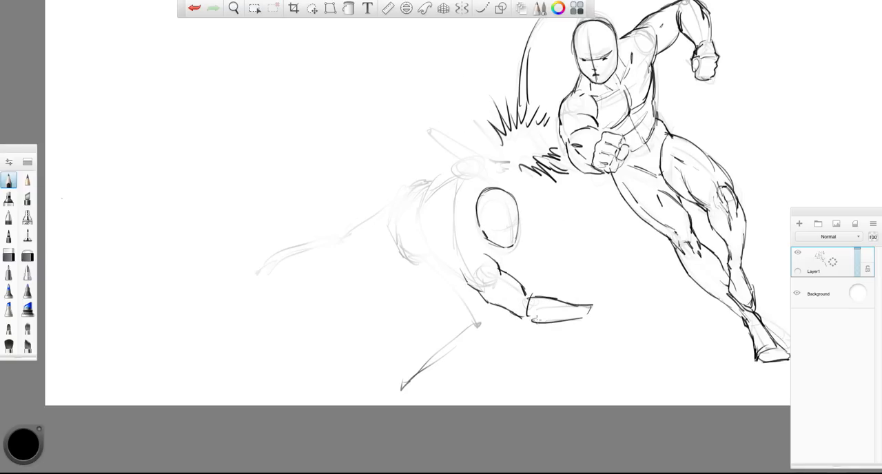
mouse_move(594, 299)
left_mouse_down()
mouse_move(589, 318)
mouse_move(611, 316)
left_mouse_up()
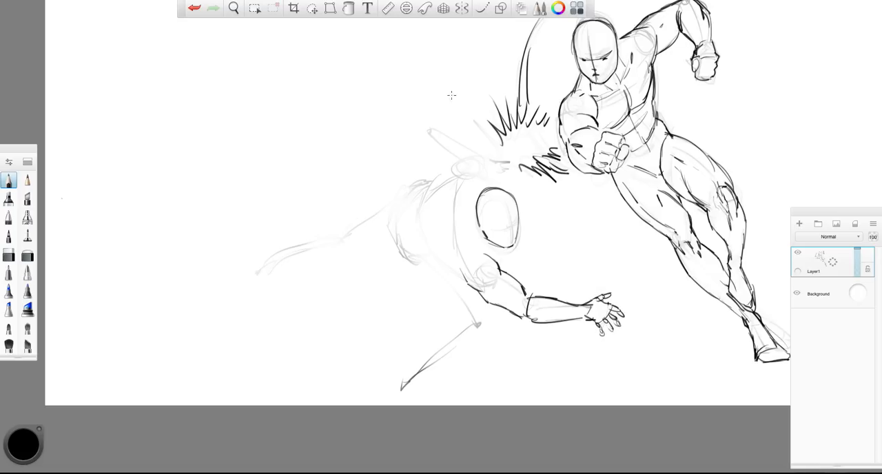
- Draw the bent-over figure's raised, bent arm, hand, shoulders and torso contours in dark pencil
mouse_move(456, 176)
left_mouse_down()
mouse_move(485, 175)
mouse_move(491, 188)
mouse_move(431, 133)
mouse_move(445, 174)
left_mouse_up()
mouse_move(423, 132)
left_mouse_down()
mouse_move(436, 130)
mouse_move(509, 180)
left_mouse_up()
mouse_move(439, 179)
left_mouse_down()
mouse_move(418, 202)
mouse_move(417, 249)
mouse_move(463, 282)
left_mouse_up()
left_click_drag(457, 204, 419, 220)
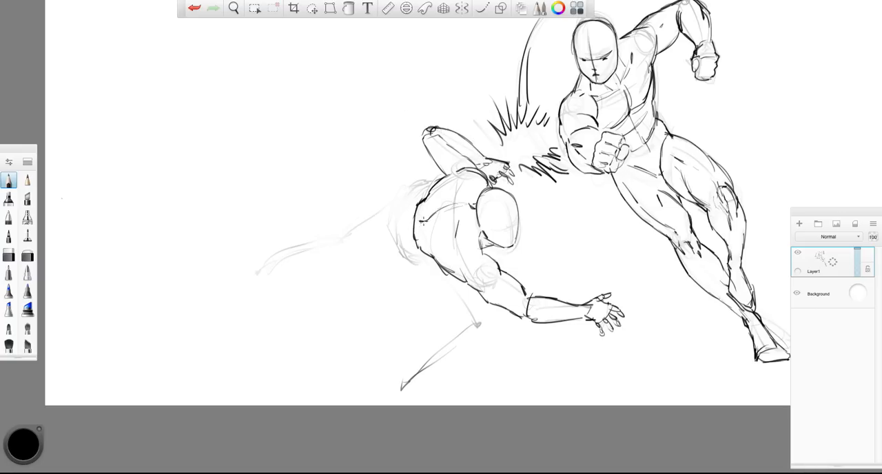
- Draw the bent-over figure's hips and bent front leg, with thigh, knee and calf contours
mouse_move(425, 191)
left_mouse_down()
mouse_move(395, 205)
mouse_move(409, 265)
mouse_move(387, 235)
mouse_move(401, 200)
left_mouse_up()
mouse_move(392, 241)
left_mouse_down()
mouse_move(427, 268)
mouse_move(456, 319)
left_mouse_up()
mouse_move(475, 286)
left_mouse_down()
mouse_move(482, 336)
mouse_move(425, 348)
left_mouse_up()
left_click_drag(481, 335, 451, 363)
left_click_drag(450, 361, 403, 374)
- Outline the bent-over figure's trailing leg from the thigh through the knee and calf to the ankle
left_click_drag(394, 204, 348, 238)
left_click_drag(351, 256, 401, 259)
left_click_drag(350, 238, 333, 242)
left_click_drag(343, 241, 284, 263)
left_click_drag(353, 264, 268, 275)
left_click_drag(287, 272, 266, 280)
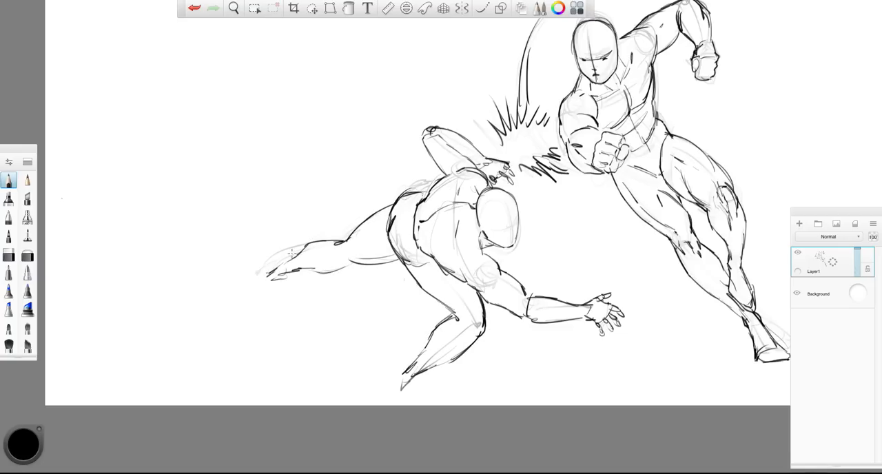
- Add the front and rear feet to the bent-over figure
mouse_move(450, 361)
left_mouse_down()
mouse_move(420, 379)
mouse_move(435, 395)
left_mouse_up()
left_click_drag(403, 372, 410, 400)
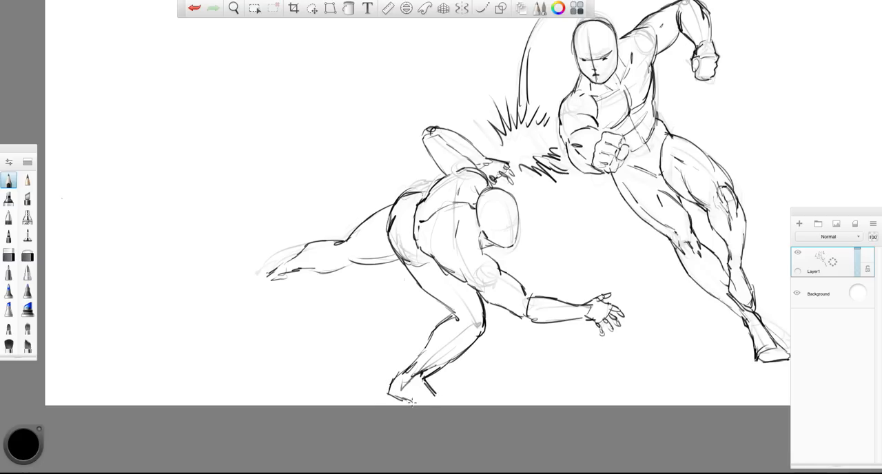
mouse_move(242, 282)
left_mouse_down()
mouse_move(230, 302)
mouse_move(295, 277)
left_mouse_up()
- Draw the bent-over figure's facial features and add short impact marks around the head and mouth
left_click_drag(499, 222, 518, 221)
left_click_drag(513, 211, 511, 244)
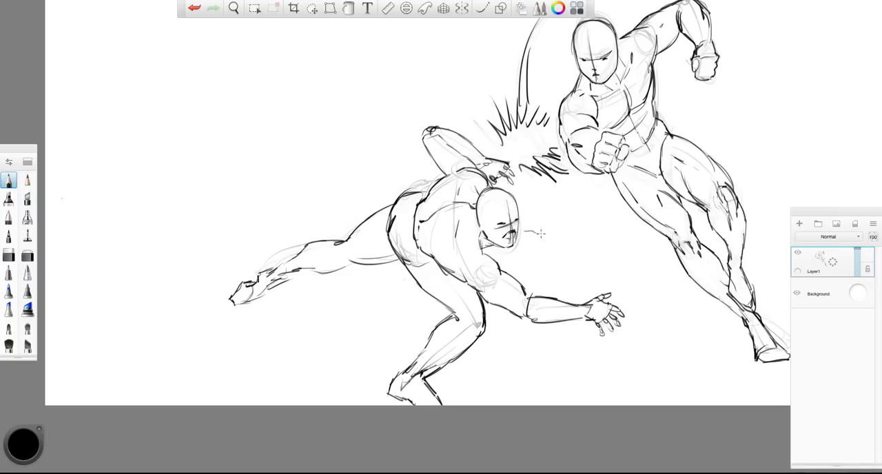
left_click_drag(526, 236, 558, 254)
left_click_drag(508, 202, 515, 192)
left_click_drag(511, 202, 518, 198)
left_click_drag(507, 180, 525, 193)
left_click_drag(524, 193, 515, 207)
- Shrink the two-figure drawing and move it to the upper-left corner of the canvas
key("space")
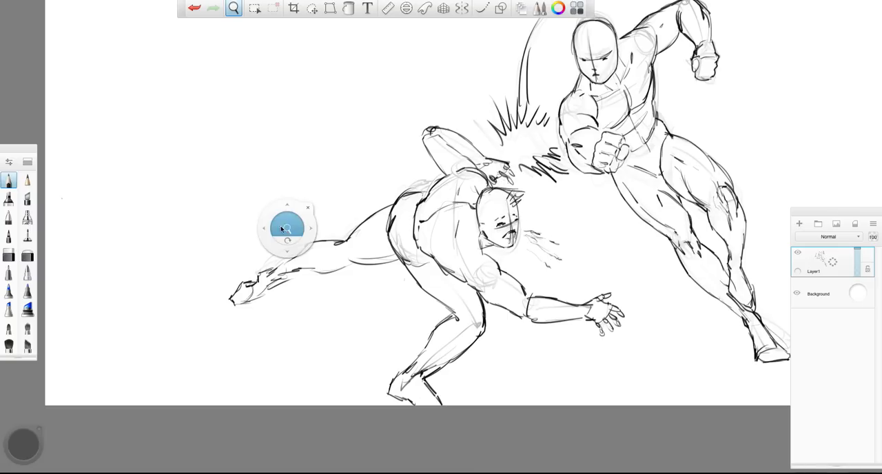
left_click_drag(286, 228, 234, 228)
left_click(797, 253)
left_click(798, 254)
left_click(312, 8)
left_click_drag(520, 85, 474, 110)
left_click_drag(396, 188, 244, 84)
left_click_drag(301, 58, 290, 66)
left_click_drag(217, 125, 227, 112)
key("Escape")
- Frame the empty canvas area and add a new layer above the finished fight drawing
key("space")
left_click_drag(470, 224, 491, 237)
mouse_move(441, 303)
left_mouse_down()
mouse_move(358, 363)
mouse_move(385, 383)
left_mouse_up()
key("space")
left_click_drag(379, 336, 401, 347)
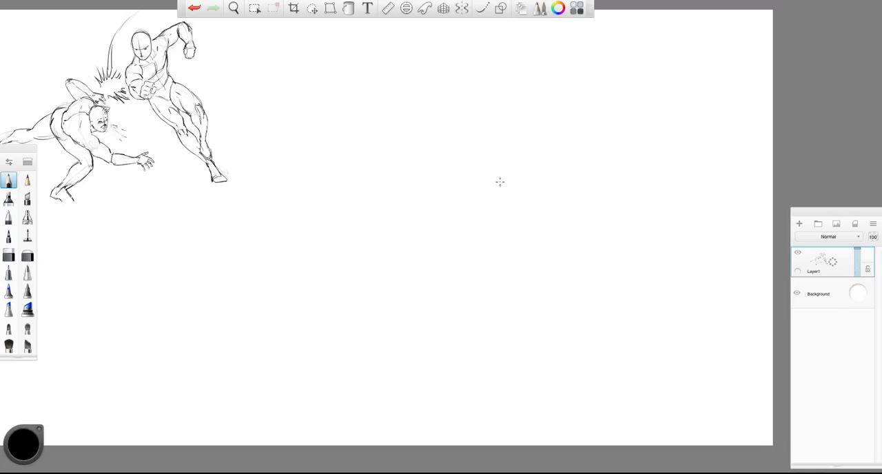
key("ctrl+z")
key("ctrl+l")
- Sketch a new figure's oval head, tilted chest and shoulder joint in the middle of the canvas
mouse_move(507, 165)
left_mouse_down()
mouse_move(505, 187)
mouse_move(501, 159)
mouse_move(521, 165)
mouse_move(493, 186)
mouse_move(523, 178)
mouse_move(493, 177)
mouse_move(501, 187)
mouse_move(511, 186)
mouse_move(523, 158)
left_mouse_up()
mouse_move(474, 188)
left_mouse_down()
mouse_move(525, 220)
mouse_move(470, 189)
mouse_move(523, 241)
left_mouse_up()
mouse_move(463, 192)
left_mouse_down()
mouse_move(457, 248)
mouse_move(496, 263)
left_mouse_up()
left_click_drag(518, 240, 502, 259)
left_click_drag(479, 187, 523, 222)
left_click_drag(481, 188, 462, 204)
mouse_move(462, 203)
left_mouse_down()
mouse_move(464, 239)
mouse_move(497, 267)
mouse_move(449, 256)
mouse_move(499, 274)
left_mouse_up()
- Sketch the new figure's pelvis with a hip circle and contour lines below the chest
left_click_drag(446, 267, 478, 300)
left_click_drag(500, 283, 486, 299)
left_click_drag(508, 200, 486, 305)
left_click_drag(493, 262, 486, 301)
- Rough in the new figure's legs as lines, one straight down and one with the thigh raised sideways
mouse_move(475, 253)
left_mouse_down()
mouse_move(473, 277)
mouse_move(456, 238)
mouse_move(474, 346)
left_mouse_up()
left_click_drag(492, 278, 544, 257)
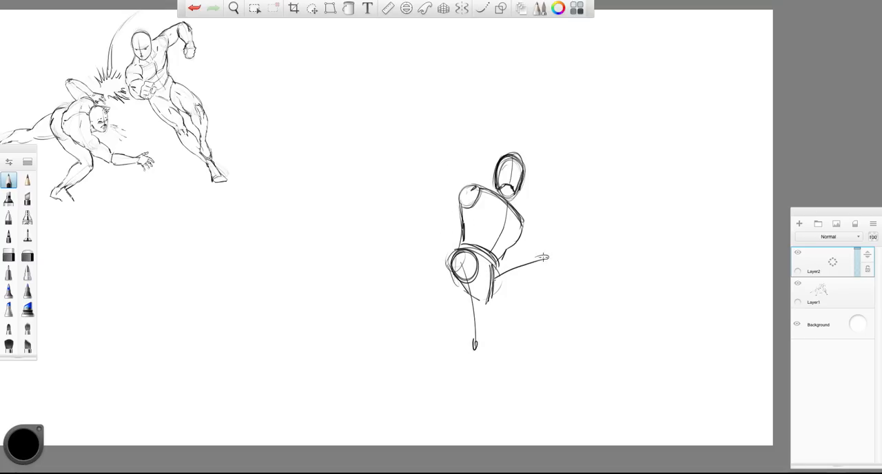
left_click_drag(474, 349, 463, 427)
- Select the new figure's construction sketch and move it higher on the canvas
left_click(314, 8)
left_click_drag(422, 188, 434, 154)
key("Escape")
- Rough in the new figure's arms, one stretched straight up and the other bent with a blocky fist
mouse_move(486, 147)
left_mouse_down()
mouse_move(489, 84)
mouse_move(492, 105)
mouse_move(514, 39)
left_mouse_up()
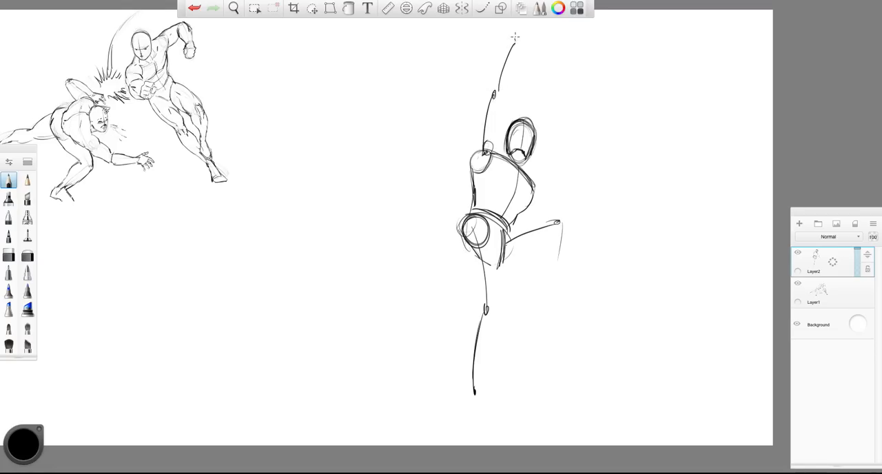
left_click_drag(532, 184, 572, 195)
mouse_move(554, 151)
left_mouse_down()
mouse_move(573, 165)
mouse_move(555, 171)
left_mouse_up()
- Erase the new figure's hip circle and both leg lines using an enlarged eraser
mouse_move(480, 246)
left_mouse_down()
mouse_move(486, 318)
mouse_move(476, 227)
left_mouse_up()
left_click(9, 254)
key("]")
key("]")
mouse_move(501, 260)
left_mouse_down()
mouse_move(461, 222)
mouse_move(514, 236)
left_mouse_up()
left_click_drag(475, 324, 473, 394)
- Resketch the new figure's pelvis with curved contours and a raised thigh ending in a knee circle
left_click(8, 180)
left_click_drag(511, 219, 473, 227)
mouse_move(467, 224)
left_mouse_down()
mouse_move(456, 246)
mouse_move(489, 269)
left_mouse_up()
left_click_drag(456, 242, 485, 269)
left_click_drag(514, 235, 497, 274)
left_click_drag(463, 234, 513, 221)
left_click_drag(463, 254, 525, 213)
- Draw construction lines for the raised leg's shin and the long straight supporting leg
mouse_move(508, 218)
left_mouse_down()
mouse_move(515, 230)
mouse_move(496, 299)
left_mouse_up()
left_click_drag(507, 268, 488, 349)
left_click_drag(483, 352, 463, 421)
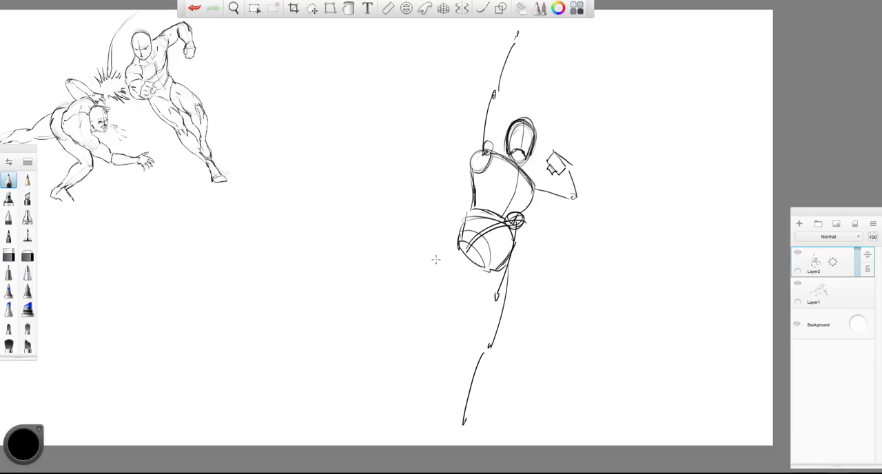
- Build up the volumes of the raised arm and the bent arm around their construction lines
left_click_drag(482, 103, 476, 152)
left_click_drag(495, 106, 490, 143)
left_click_drag(489, 86, 511, 42)
left_click_drag(513, 44, 498, 93)
left_click_drag(534, 187, 570, 198)
left_click_drag(535, 201, 573, 205)
mouse_move(565, 169)
left_mouse_down()
mouse_move(569, 200)
mouse_move(583, 208)
left_mouse_up()
- Build up the volumes of the raised thigh, shin and foot and of the straight supporting leg
left_click_drag(456, 241, 517, 217)
mouse_move(515, 212)
left_mouse_down()
mouse_move(500, 245)
mouse_move(502, 279)
left_mouse_up()
left_click_drag(471, 238, 453, 274)
left_click_drag(523, 223, 481, 322)
left_click_drag(500, 294, 494, 320)
left_click_drag(475, 274, 474, 346)
left_click_drag(511, 269, 494, 352)
mouse_move(485, 354)
left_mouse_down()
mouse_move(460, 398)
mouse_move(459, 438)
left_mouse_up()
- Select the new figure and reduce it slightly to fit better on the canvas
left_click(312, 8)
left_click_drag(344, 82, 340, 102)
left_click(8, 181)
- Fade the new figure's construction lines and add long, sweeping motion arcs beside the raised arm and body
left_click(28, 255)
left_click(9, 180)
mouse_move(511, 70)
left_mouse_down()
mouse_move(523, 73)
mouse_move(434, 303)
mouse_move(424, 362)
left_mouse_up()
left_click(27, 255)
mouse_move(513, 69)
left_mouse_down()
mouse_move(490, 276)
mouse_move(499, 271)
mouse_move(503, 108)
mouse_move(506, 240)
mouse_move(471, 394)
left_mouse_up()
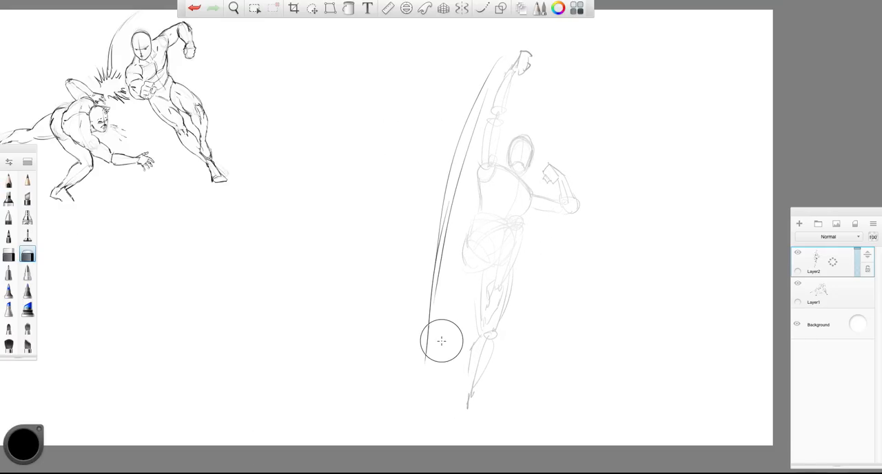
- Select the raised forearm and fist and shift them down to shorten the arm
left_click(313, 9)
mouse_move(514, 55)
left_mouse_down()
mouse_move(475, 141)
mouse_move(492, 75)
left_mouse_up()
left_click(440, 140)
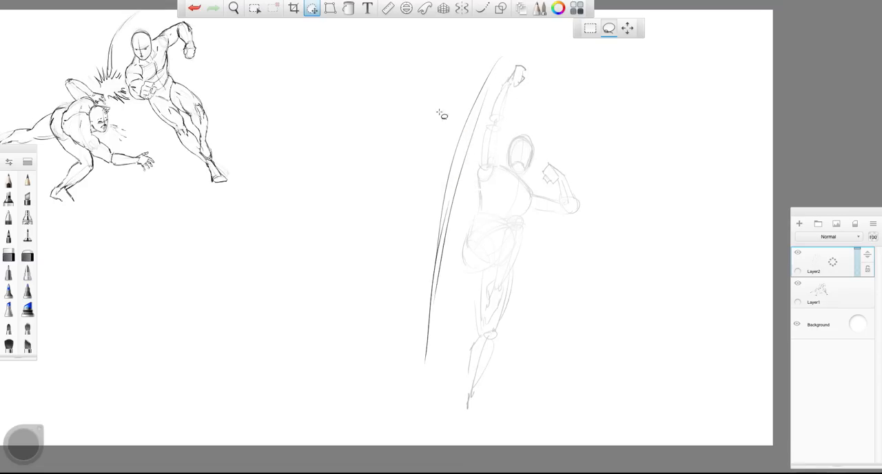
- Outline the raised fist, forearm, elbow and upper arm in dark pencil
left_click(9, 181)
scroll(516, 93, "up", 3)
mouse_move(511, 66)
left_mouse_down()
mouse_move(498, 89)
mouse_move(523, 71)
left_mouse_up()
left_click_drag(523, 71, 520, 90)
mouse_move(516, 91)
left_mouse_down()
mouse_move(500, 100)
mouse_move(488, 146)
mouse_move(468, 147)
mouse_move(483, 197)
left_mouse_up()
left_click_drag(470, 149, 458, 206)
left_click_drag(488, 186, 482, 193)
- Draw the torso side, shoulder and chest muscles, and the upturned head with jaw and facial features
left_click_drag(456, 221, 463, 264)
left_click_drag(485, 203, 528, 250)
left_click_drag(486, 252, 509, 253)
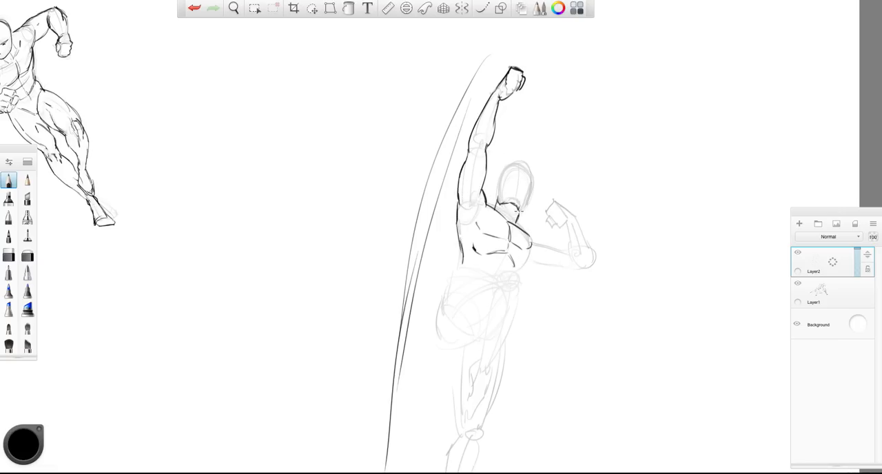
mouse_move(498, 186)
left_mouse_down()
mouse_move(527, 172)
mouse_move(519, 214)
left_mouse_up()
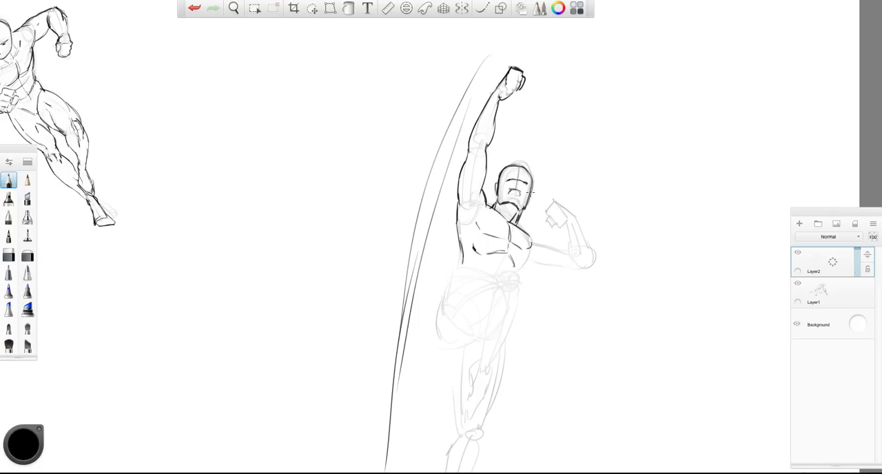
- Outline the bent arm's shoulder, upper arm, elbow, forearm and clenched fist in dark pencil
left_click_drag(530, 233, 542, 244)
mouse_move(540, 241)
left_mouse_down()
mouse_move(566, 251)
mouse_move(565, 268)
left_mouse_up()
left_click_drag(527, 261, 576, 272)
left_click_drag(567, 268, 588, 263)
left_click_drag(573, 215, 591, 263)
mouse_move(580, 206)
left_mouse_down()
mouse_move(565, 221)
mouse_move(555, 204)
left_mouse_up()
left_click_drag(556, 200, 548, 204)
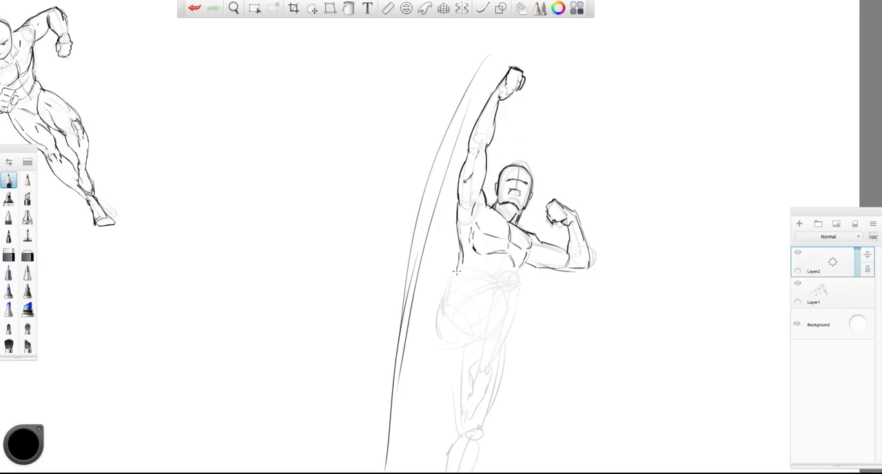
- Draw the hip and the raised bent leg, including thigh, knee, shin and foot, in dark pencil
left_click_drag(445, 299, 490, 337)
mouse_move(467, 286)
left_mouse_down()
mouse_move(526, 275)
mouse_move(525, 321)
mouse_move(510, 360)
left_mouse_up()
mouse_move(484, 333)
left_mouse_down()
mouse_move(494, 372)
mouse_move(466, 392)
mouse_move(468, 415)
left_mouse_up()
left_click_drag(496, 367, 470, 417)
left_click_drag(485, 351, 479, 361)
key("space")
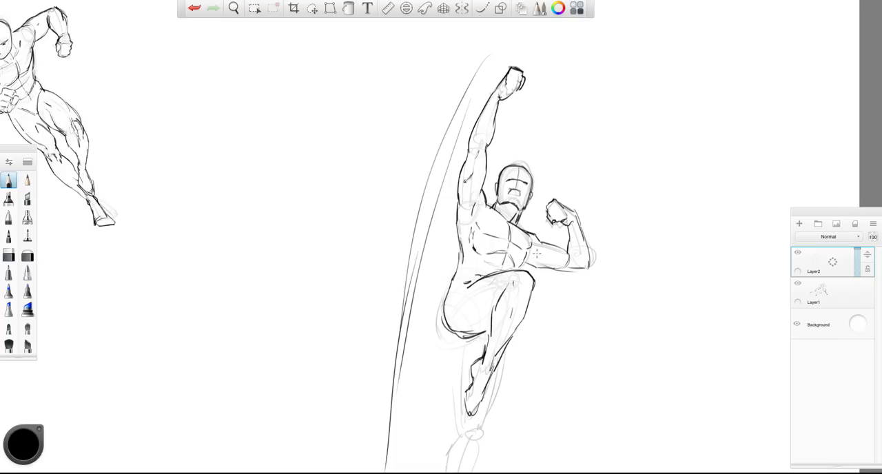
- Outline the hip and the extended trailing leg in dark pencil, from thigh and knee down to the calf and pointed foot
left_click_drag(529, 251, 544, 261)
key("space")
left_click_drag(421, 250, 396, 322)
left_click_drag(395, 323, 414, 274)
left_click_drag(467, 272, 469, 318)
left_click_drag(470, 318, 458, 370)
left_click_drag(500, 269, 481, 331)
left_click_drag(479, 335, 443, 423)
left_click_drag(441, 398, 441, 420)
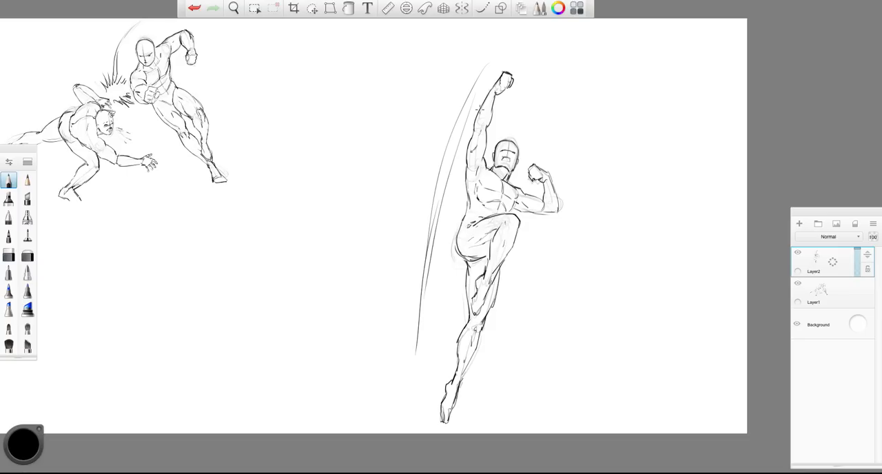
- Add long curved motion lines sweeping upward on both sides of the leaping figure
mouse_move(473, 178)
left_mouse_down()
mouse_move(443, 255)
mouse_move(437, 327)
left_mouse_up()
left_click_drag(460, 204, 454, 342)
left_click_drag(514, 246, 551, 360)
left_click_drag(500, 288, 549, 384)
left_click_drag(527, 233, 547, 317)
left_click_drag(533, 296, 574, 365)
- Sketch dust puffs beneath the leaping figure and a jagged impact burst beside the motion lines
left_click_drag(515, 354, 472, 393)
left_click_drag(442, 323, 443, 382)
left_click_drag(475, 384, 489, 371)
left_click_drag(508, 362, 491, 396)
mouse_move(388, 242)
left_mouse_down()
mouse_move(401, 204)
mouse_move(427, 241)
mouse_move(409, 266)
left_mouse_up()
- Extend the speed lines with extra strokes behind the raised arm and on the far side of the legs
left_click_drag(477, 51, 419, 185)
left_click_drag(455, 118, 428, 196)
left_click_drag(555, 230, 553, 312)
left_click_drag(570, 222, 581, 361)
left_click_drag(545, 398, 544, 413)
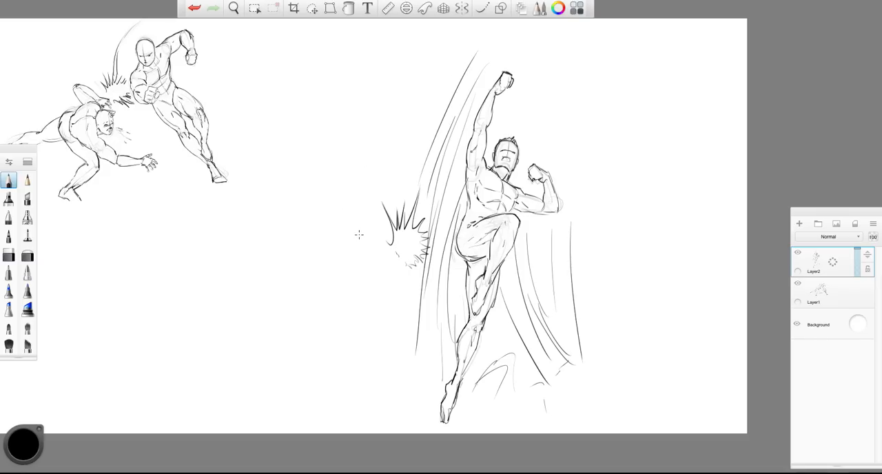
mouse_move(334, 239)
left_mouse_down()
mouse_move(350, 262)
mouse_move(343, 228)
mouse_move(353, 260)
left_mouse_up()
key("ctrl+z")
key("ctrl+z")
key("ctrl+z")
- Rough in a knocked-back opponent beside the impact burst, with an oval head and a curved, bent torso
left_click_drag(322, 246, 330, 238)
left_click_drag(353, 232, 372, 243)
left_click_drag(354, 231, 385, 267)
left_click_drag(366, 239, 375, 277)
mouse_move(358, 235)
left_mouse_down()
mouse_move(389, 278)
mouse_move(373, 286)
mouse_move(390, 298)
left_mouse_up()
left_click_drag(365, 237, 395, 279)
left_click_drag(378, 249, 394, 292)
left_click_drag(377, 292, 384, 320)
mouse_move(395, 278)
left_mouse_down()
mouse_move(406, 305)
mouse_move(386, 320)
left_mouse_up()
- Reinforce the opponent's torso curves and block in the pelvis below the waist
mouse_move(338, 227)
left_mouse_down()
mouse_move(327, 251)
mouse_move(334, 226)
mouse_move(379, 273)
left_mouse_up()
left_click_drag(353, 248, 384, 284)
left_click_drag(359, 228, 396, 289)
left_click_drag(364, 279, 389, 323)
left_click_drag(394, 279, 409, 317)
left_click_drag(410, 312, 382, 324)
- Add gesture lines and joint marks for the opponent's flung-out arms and trailing legs
mouse_move(341, 227)
left_mouse_down()
mouse_move(352, 236)
mouse_move(311, 211)
left_mouse_up()
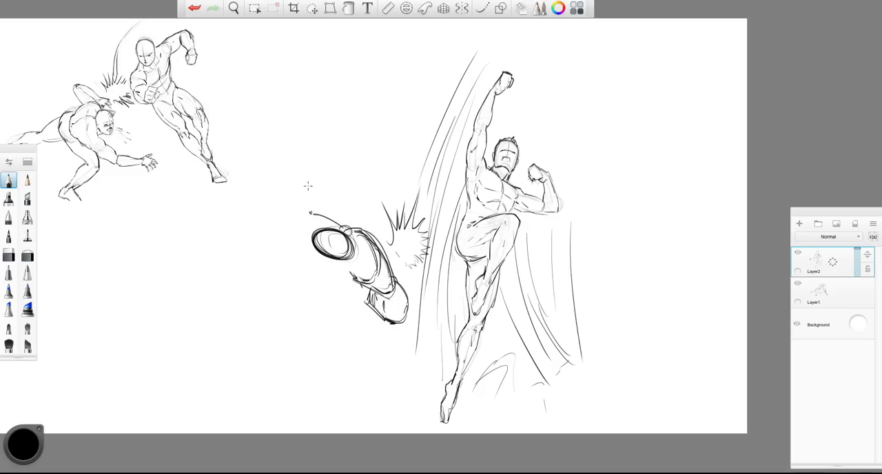
left_click_drag(363, 275, 425, 270)
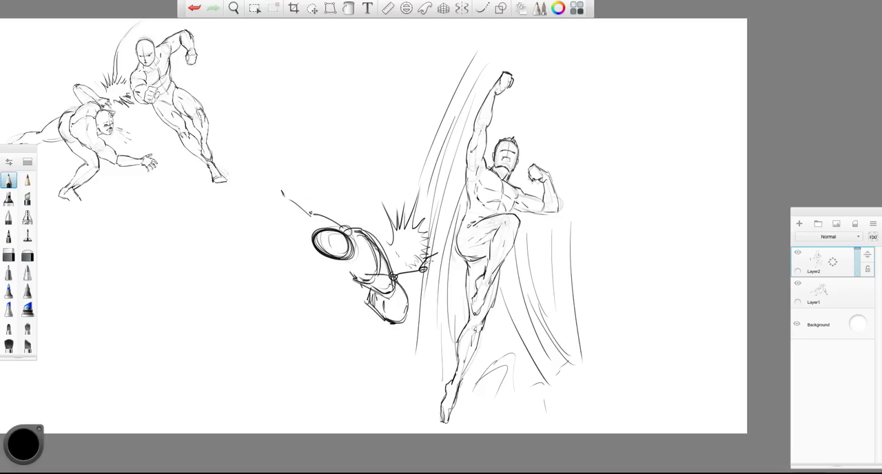
left_click_drag(365, 303, 354, 340)
left_click_drag(405, 314, 398, 371)
left_click_drag(348, 342, 321, 376)
left_click_drag(395, 370, 370, 414)
- Lasso the opponent's rough head and shift it slightly closer to the shoulders
left_click(312, 9)
left_click_drag(309, 252, 291, 246)
left_click_drag(274, 268, 274, 274)
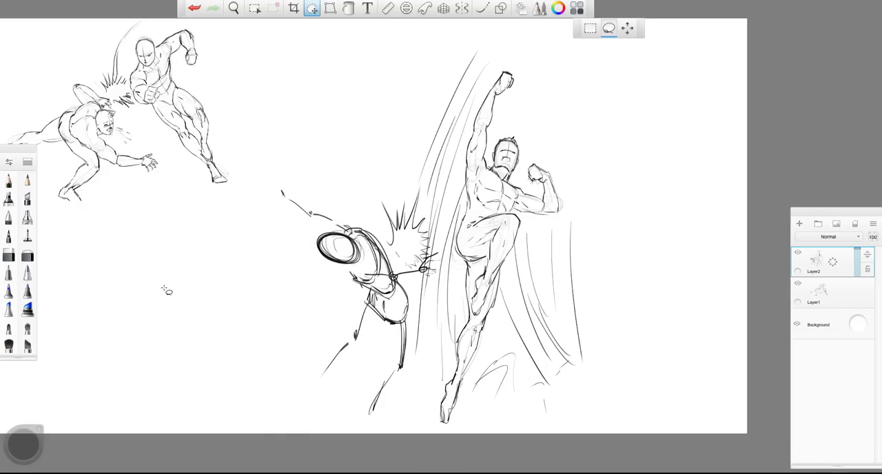
- Fade the opponent's rough construction lines with the soft eraser
left_click(28, 255)
mouse_move(333, 241)
left_mouse_down()
mouse_move(377, 304)
mouse_move(366, 391)
mouse_move(337, 260)
mouse_move(414, 275)
mouse_move(289, 195)
left_mouse_up()
left_click_drag(386, 317, 403, 368)
- Redraw the opponent's head with guide lines, the torso, and both outstretched arms and hands in pencil
key("space")
left_click_drag(276, 309, 292, 303)
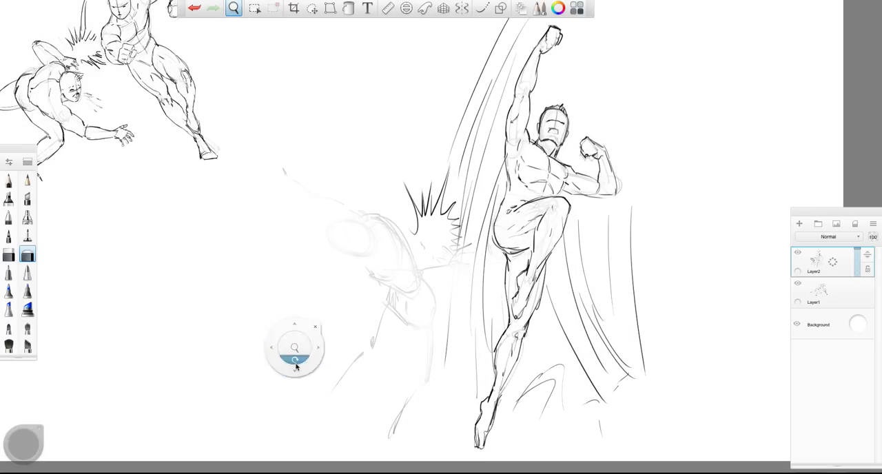
left_click_drag(295, 350, 294, 307)
left_click(9, 181)
mouse_move(358, 178)
left_mouse_down()
mouse_move(330, 195)
mouse_move(351, 204)
mouse_move(366, 183)
mouse_move(338, 179)
mouse_move(365, 205)
mouse_move(330, 183)
left_mouse_up()
mouse_move(376, 219)
left_mouse_down()
mouse_move(448, 228)
mouse_move(473, 204)
mouse_move(467, 221)
left_mouse_up()
mouse_move(343, 191)
left_mouse_down()
mouse_move(346, 199)
mouse_move(365, 190)
mouse_move(380, 169)
mouse_move(406, 222)
left_mouse_up()
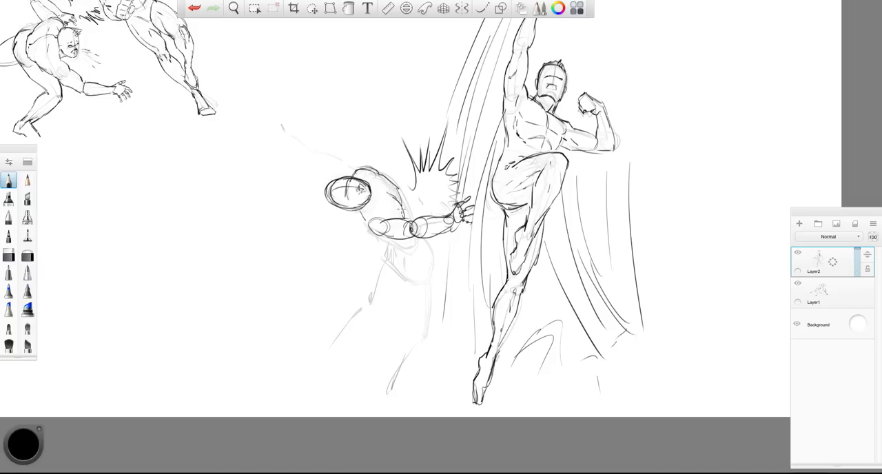
mouse_move(372, 168)
left_mouse_down()
mouse_move(330, 156)
mouse_move(308, 115)
mouse_move(316, 103)
left_mouse_up()
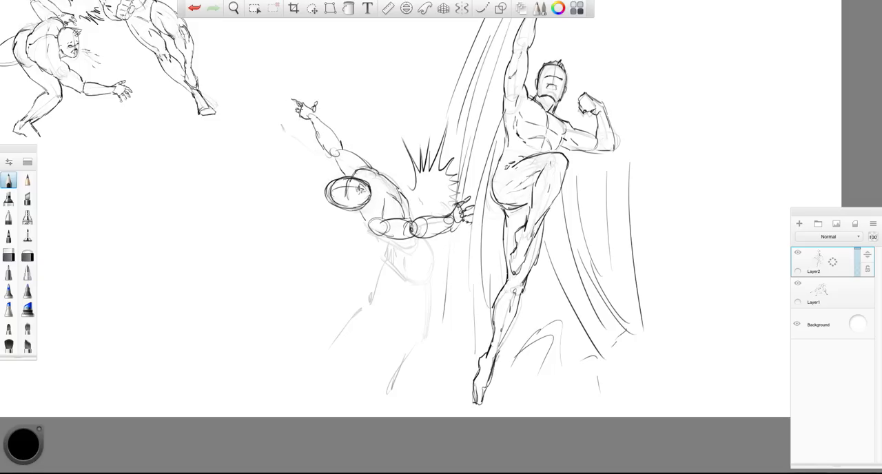
- Draw the opponent's waist, hips, thighs, knees and lower legs over the faded construction
mouse_move(370, 233)
left_mouse_down()
mouse_move(417, 244)
mouse_move(381, 241)
left_mouse_up()
mouse_move(394, 266)
left_mouse_down()
mouse_move(392, 250)
mouse_move(414, 322)
left_mouse_up()
mouse_move(433, 257)
left_mouse_down()
mouse_move(417, 331)
mouse_move(394, 361)
left_mouse_up()
left_click_drag(413, 330, 386, 389)
mouse_move(379, 266)
left_mouse_down()
mouse_move(365, 303)
mouse_move(346, 320)
mouse_move(350, 331)
mouse_move(333, 344)
mouse_move(385, 305)
left_mouse_up()
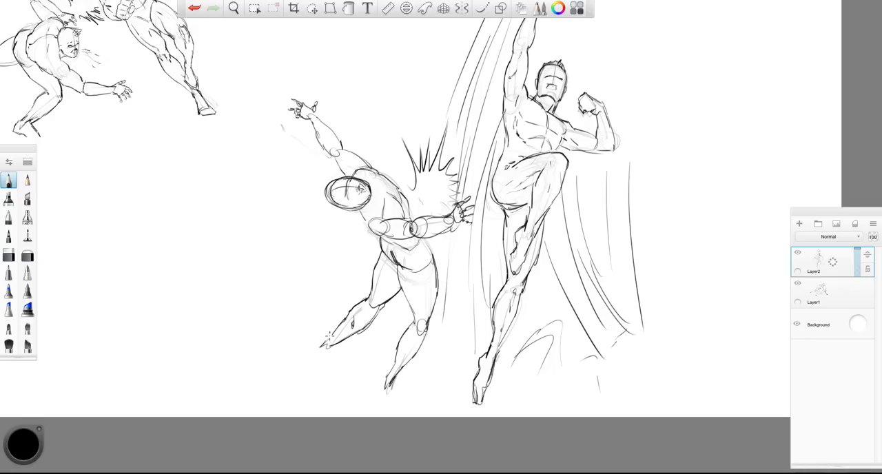
- Draw both of the opponent's pointed feet and strengthen the shoulder and raised-arm contours
left_click_drag(321, 347, 307, 372)
left_click_drag(326, 349, 314, 373)
left_click_drag(335, 347, 320, 372)
left_click_drag(330, 348, 304, 379)
mouse_move(394, 380)
left_mouse_down()
mouse_move(377, 414)
mouse_move(368, 406)
mouse_move(372, 421)
left_mouse_up()
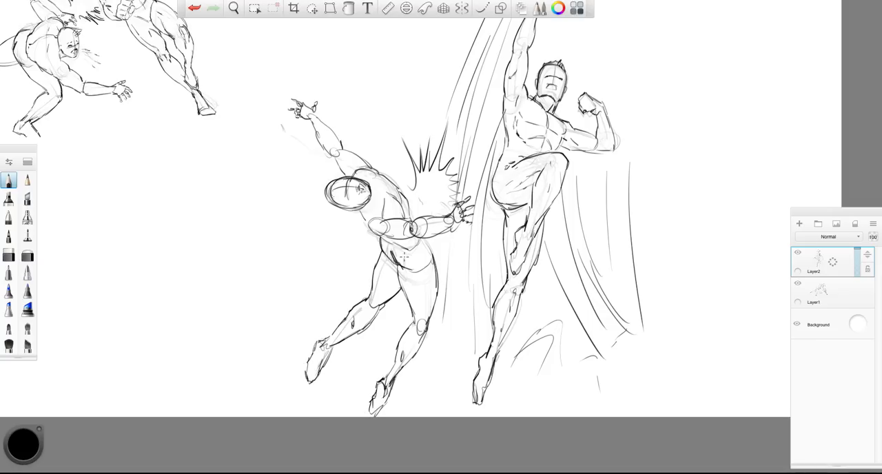
left_click_drag(373, 216, 367, 233)
mouse_move(366, 153)
left_mouse_down()
mouse_move(343, 175)
mouse_move(314, 118)
left_mouse_up()
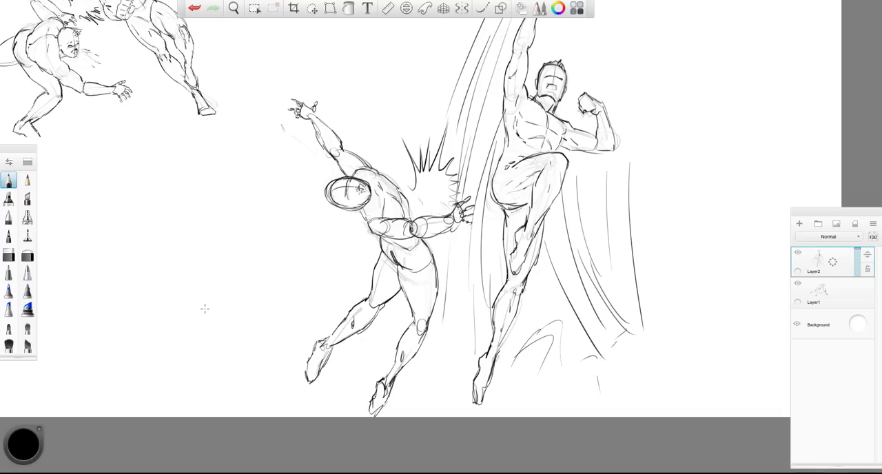
- Scale down the uppercut pair and move it toward the canvas's far side to free drawing space
key("space")
left_click_drag(319, 253, 267, 244)
key("v")
left_click(622, 29)
mouse_move(258, 201)
left_mouse_down()
mouse_move(268, 223)
mouse_move(380, 159)
mouse_move(375, 167)
left_mouse_up()
left_click(415, 131)
key("space")
left_click_drag(295, 244, 347, 241)
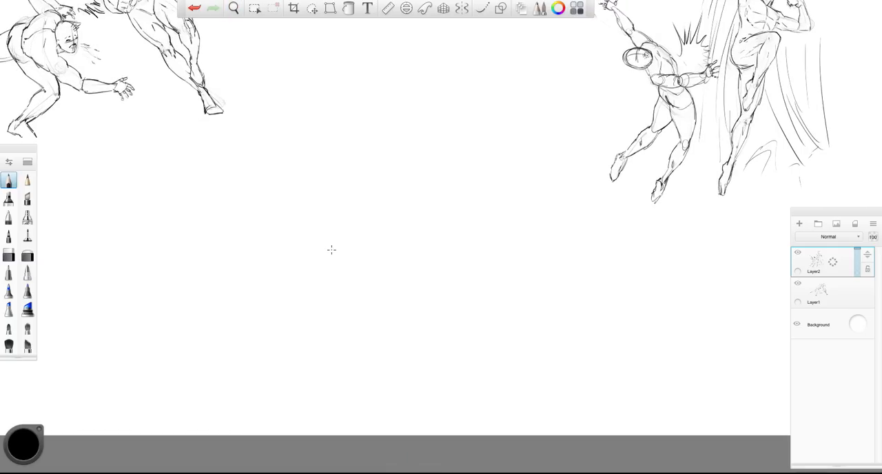
- Add a new layer and sketch an oval head with short neck lines in the empty area
left_click(797, 222)
mouse_move(443, 219)
left_mouse_down()
mouse_move(446, 181)
mouse_move(508, 209)
mouse_move(510, 222)
mouse_move(443, 225)
mouse_move(447, 256)
mouse_move(477, 264)
mouse_move(507, 226)
mouse_move(440, 220)
mouse_move(514, 188)
mouse_move(449, 251)
mouse_move(444, 274)
left_mouse_up()
left_click_drag(480, 280, 487, 261)
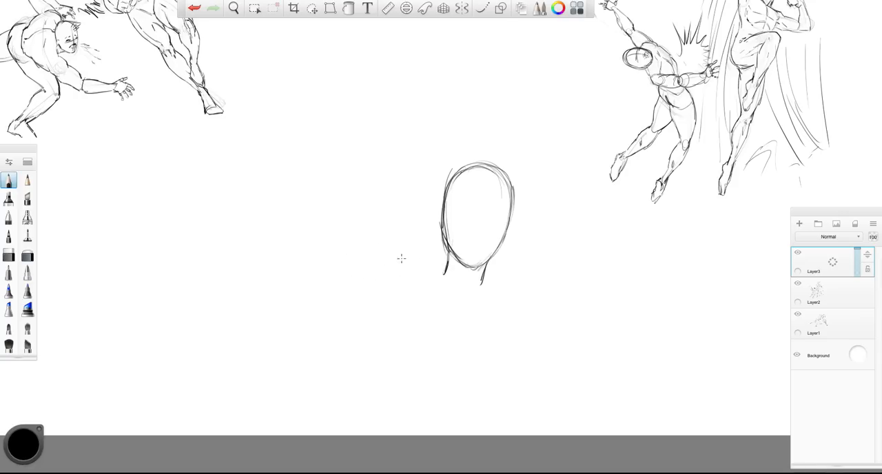
- Draw a wide rectangular panel border around the head sketch with the rectangle shape tool
left_click(500, 8)
left_click(600, 28)
left_click_drag(113, 138, 600, 339)
left_click_drag(388, 281, 378, 310)
left_click_drag(395, 269, 384, 297)
key("ctrl+z")
key("ctrl+z")
- Return to freehand drawing and sketch a raised hand and forearm beside the head
left_click(500, 7)
left_click_drag(400, 255, 380, 285)
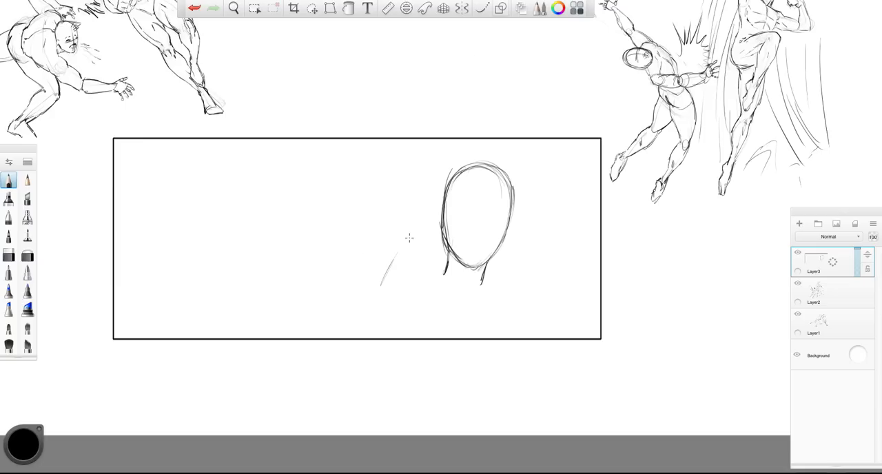
mouse_move(400, 254)
left_mouse_down()
mouse_move(437, 228)
mouse_move(433, 279)
mouse_move(358, 339)
left_mouse_up()
mouse_move(408, 313)
left_mouse_down()
mouse_move(394, 334)
mouse_move(362, 335)
left_mouse_up()
left_click_drag(392, 263, 429, 230)
left_click_drag(437, 229, 425, 280)
left_click_drag(434, 280, 425, 301)
- Sketch the neck, shoulders and chest, and draw the face with guide lines, eyes, nose and lips
left_click_drag(485, 271, 482, 283)
mouse_move(414, 303)
left_mouse_down()
mouse_move(510, 288)
mouse_move(530, 300)
mouse_move(497, 329)
left_mouse_up()
left_click_drag(522, 311, 522, 328)
left_click_drag(409, 309, 410, 330)
left_click_drag(437, 329, 465, 334)
left_click_drag(480, 197, 472, 262)
left_click_drag(457, 214, 503, 214)
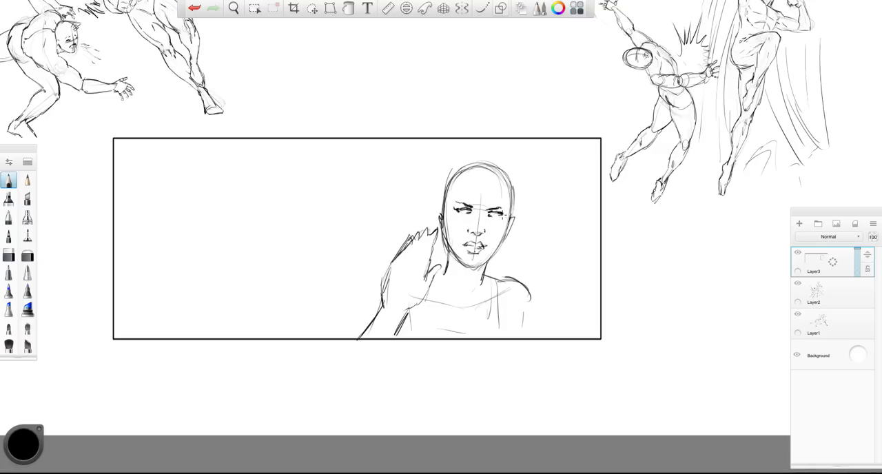
- Darken the eyes and draw windblown hair flowing around both sides of the woman's head
mouse_move(498, 202)
left_mouse_down()
mouse_move(482, 177)
mouse_move(491, 170)
mouse_move(505, 252)
mouse_move(504, 173)
mouse_move(450, 171)
mouse_move(418, 191)
mouse_move(416, 214)
left_mouse_up()
left_click_drag(438, 210, 404, 228)
left_click_drag(504, 245, 486, 281)
left_click_drag(527, 218, 505, 278)
mouse_move(512, 186)
left_mouse_down()
mouse_move(542, 212)
mouse_move(537, 247)
left_mouse_up()
left_click_drag(536, 257, 530, 271)
left_click_drag(438, 245, 431, 259)
left_click_drag(449, 190, 418, 209)
mouse_move(480, 176)
left_mouse_down()
mouse_move(414, 200)
mouse_move(417, 227)
left_mouse_up()
- Try extra contour strokes on the raised wrist and forearm, and erase the whole hand and forearm
left_click_drag(404, 295, 405, 307)
left_click_drag(405, 303, 393, 330)
left_click_drag(382, 312, 368, 330)
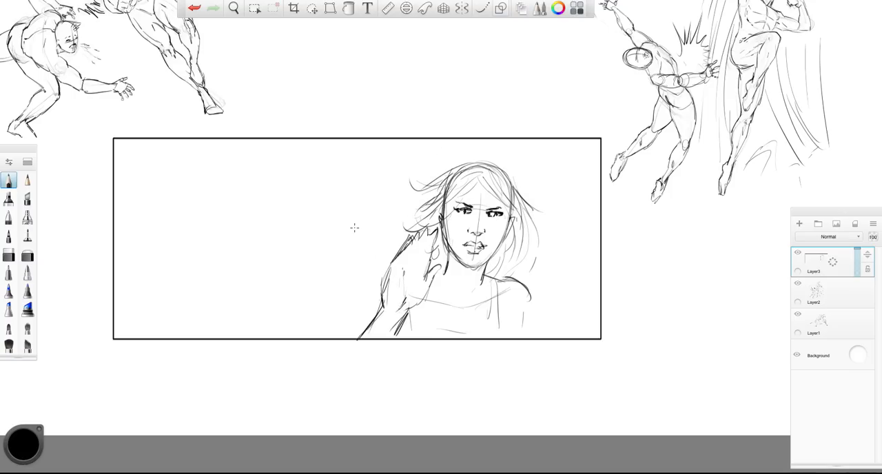
key("e")
mouse_move(413, 230)
left_mouse_down()
mouse_move(433, 268)
mouse_move(405, 303)
mouse_move(361, 334)
left_mouse_up()
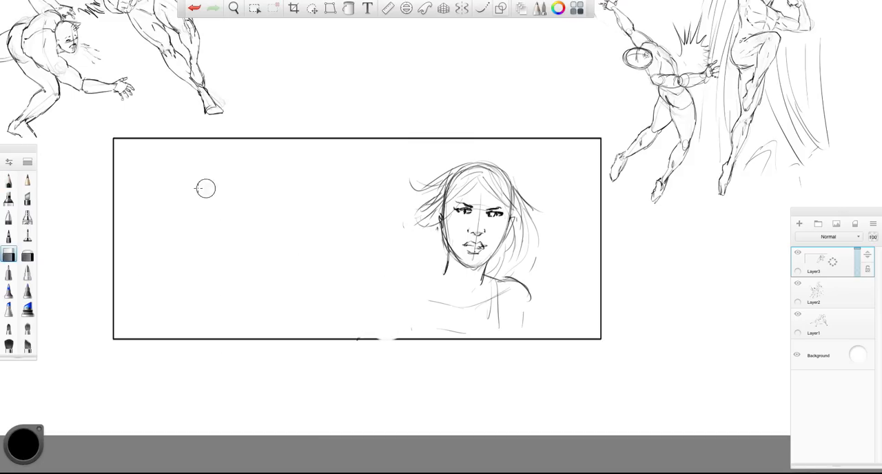
- Lasso the woman's head and shoulders and move them up toward the middle of the panel
left_click(313, 10)
mouse_move(410, 179)
left_mouse_down()
mouse_move(448, 161)
mouse_move(387, 307)
mouse_move(378, 279)
left_mouse_up()
mouse_move(103, 135)
left_mouse_down()
mouse_move(49, 125)
mouse_move(163, 184)
mouse_move(147, 153)
left_mouse_up()
left_click(176, 154)
- Sketch a bent arm crossing in front of the chest, with a rounded shoulder, elbow, forearm and raised hand
mouse_move(376, 250)
left_mouse_down()
mouse_move(368, 277)
mouse_move(431, 310)
mouse_move(511, 256)
mouse_move(507, 242)
mouse_move(538, 217)
mouse_move(558, 212)
left_mouse_up()
mouse_move(558, 213)
left_mouse_down()
mouse_move(551, 239)
mouse_move(514, 276)
left_mouse_up()
mouse_move(497, 264)
left_mouse_down()
mouse_move(515, 283)
mouse_move(419, 301)
left_mouse_up()
mouse_move(418, 310)
left_mouse_down()
mouse_move(494, 297)
mouse_move(470, 317)
left_mouse_up()
mouse_move(419, 302)
left_mouse_down()
mouse_move(370, 272)
mouse_move(407, 337)
mouse_move(346, 299)
left_mouse_up()
mouse_move(339, 272)
left_mouse_down()
mouse_move(348, 260)
mouse_move(383, 277)
left_mouse_up()
left_click_drag(416, 251, 453, 268)
left_click_drag(447, 283, 446, 300)
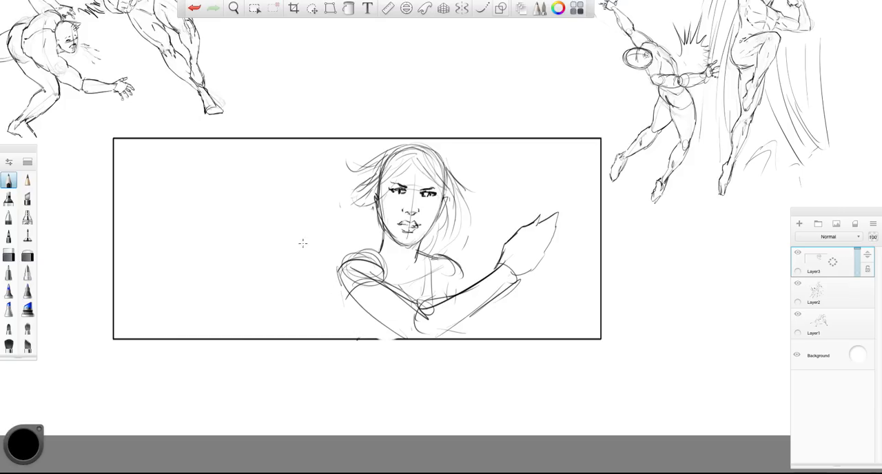
- Add loose windblown strands beside the woman's face and touch up the outlines of her shoulder and raised hand
left_click_drag(554, 225, 520, 278)
left_click_drag(375, 251, 341, 284)
left_click_drag(374, 205, 346, 228)
left_click_drag(374, 226, 357, 250)
left_click_drag(367, 188, 336, 207)
left_click_drag(375, 225, 364, 253)
left_click_drag(367, 182, 341, 230)
left_click_drag(368, 209, 353, 241)
- Lasso the whole woman and shift her slightly to the right within the panel
left_click(312, 8)
mouse_move(338, 176)
left_mouse_down()
mouse_move(378, 149)
mouse_move(445, 334)
mouse_move(276, 271)
mouse_move(275, 259)
left_mouse_up()
left_click_drag(274, 252, 286, 251)
left_click(321, 247)
- Sketch a spiky impact burst with the pencil in the empty space just left of the woman's shoulder
left_click(9, 180)
left_click_drag(264, 180, 301, 248)
left_click_drag(261, 173, 319, 271)
left_click_drag(248, 233, 304, 272)
left_click_drag(307, 208, 306, 259)
left_click_drag(311, 238, 337, 235)
mouse_move(301, 272)
left_mouse_down()
mouse_move(262, 266)
mouse_move(323, 279)
left_mouse_up()
left_click_drag(319, 281, 355, 305)
left_click_drag(331, 256, 339, 261)
- Rough in a man's extreme close-up face cropped by the panel's left edge, with cheek contour, eye, nose, mouth and ear
mouse_move(129, 142)
left_mouse_down()
mouse_move(191, 206)
mouse_move(217, 275)
mouse_move(223, 325)
left_mouse_up()
left_click_drag(177, 184, 208, 253)
mouse_move(137, 217)
left_mouse_down()
mouse_move(134, 229)
mouse_move(169, 211)
mouse_move(135, 224)
mouse_move(166, 193)
left_mouse_up()
left_click_drag(148, 295, 137, 297)
left_click_drag(158, 286, 159, 279)
mouse_move(164, 312)
left_mouse_down()
mouse_move(149, 332)
mouse_move(202, 300)
mouse_move(158, 310)
mouse_move(153, 331)
left_mouse_up()
mouse_move(181, 336)
left_mouse_down()
mouse_move(195, 323)
mouse_move(227, 337)
left_mouse_up()
left_click_drag(183, 205, 204, 262)
left_click_drag(200, 240, 211, 276)
left_click_drag(175, 206, 179, 210)
- Sketch the man's hair along the panel's top edge, add his neck lines, and touch up his nose and eye
left_click_drag(115, 168, 142, 160)
mouse_move(125, 147)
left_mouse_down()
mouse_move(157, 159)
mouse_move(159, 144)
left_mouse_up()
left_click_drag(157, 146, 175, 185)
mouse_move(165, 150)
left_mouse_down()
mouse_move(179, 181)
mouse_move(186, 140)
left_mouse_up()
left_click_drag(228, 300, 252, 337)
left_click_drag(220, 285, 241, 336)
left_click_drag(133, 274, 142, 266)
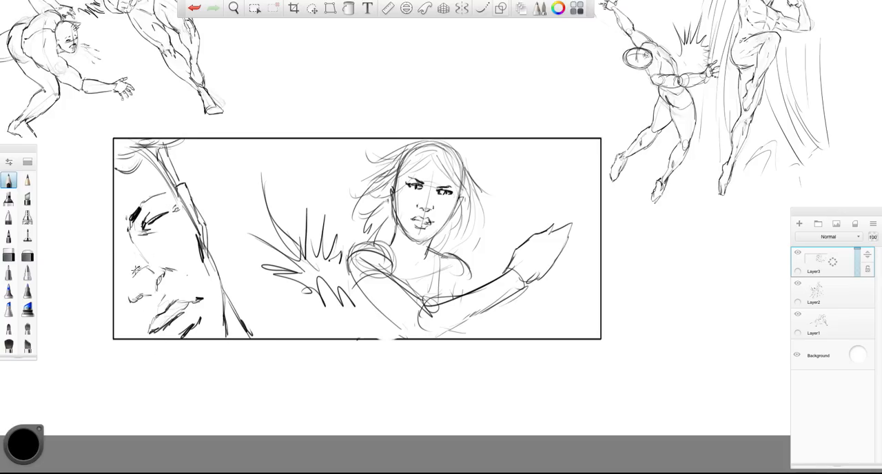
left_click_drag(145, 229, 158, 217)
- Add groups of diagonal speed lines in the background on both sides of the woman
mouse_move(217, 193)
left_mouse_down()
mouse_move(256, 142)
mouse_move(279, 146)
left_mouse_up()
left_click_drag(307, 190, 361, 150)
left_click_drag(517, 180, 581, 156)
left_click_drag(539, 307, 595, 303)
- Strengthen the woman's torso side, neckline, hair strands and the contours of her crossing arm
left_click_drag(351, 316, 359, 337)
left_click_drag(389, 258, 422, 277)
left_click_drag(375, 212, 344, 237)
left_click_drag(391, 214, 384, 241)
left_click_drag(451, 227, 469, 257)
left_click_drag(447, 146, 470, 169)
left_click_drag(419, 139, 403, 160)
left_click_drag(518, 252, 466, 292)
left_click_drag(459, 298, 440, 307)
left_click_drag(515, 288, 445, 338)
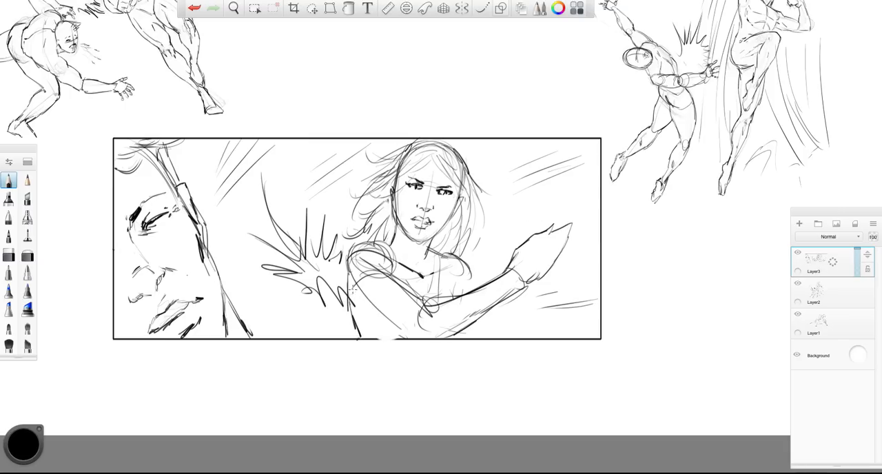
left_click_drag(402, 285, 353, 331)
left_click_drag(376, 265, 416, 301)
left_click_drag(355, 308, 362, 328)
- Fade the panel sketch to faint guide lines with the soft eraser and redraw the rectangular frame around it
left_click(22, 254)
mouse_move(165, 247)
left_mouse_down()
mouse_move(176, 290)
mouse_move(421, 262)
mouse_move(502, 293)
mouse_move(276, 289)
mouse_move(246, 347)
mouse_move(262, 197)
mouse_move(534, 141)
mouse_move(427, 310)
mouse_move(502, 275)
mouse_move(283, 241)
mouse_move(253, 377)
mouse_move(593, 250)
mouse_move(250, 335)
mouse_move(130, 191)
mouse_move(546, 204)
mouse_move(121, 227)
mouse_move(372, 346)
mouse_move(386, 276)
mouse_move(365, 234)
left_mouse_up()
left_click(500, 8)
left_click_drag(541, 318, 594, 338)
left_click(9, 180)
left_click_drag(113, 137, 600, 339)
left_click_drag(201, 309, 254, 315)
left_click(502, 10)
- Redraw the woman's parted, windblown hair in clean dark strokes and start the outline of her face
mouse_move(503, 146)
left_mouse_down()
mouse_move(469, 168)
mouse_move(449, 187)
mouse_move(453, 196)
mouse_move(456, 160)
left_mouse_up()
mouse_move(514, 130)
left_mouse_down()
mouse_move(444, 149)
mouse_move(424, 186)
mouse_move(433, 223)
mouse_move(423, 238)
left_mouse_up()
left_click_drag(452, 208, 437, 236)
mouse_move(505, 150)
left_mouse_down()
mouse_move(543, 199)
mouse_move(541, 182)
left_mouse_up()
mouse_move(505, 142)
left_mouse_down()
mouse_move(549, 198)
mouse_move(535, 158)
mouse_move(559, 194)
mouse_move(564, 223)
left_mouse_up()
left_click_drag(553, 186, 555, 226)
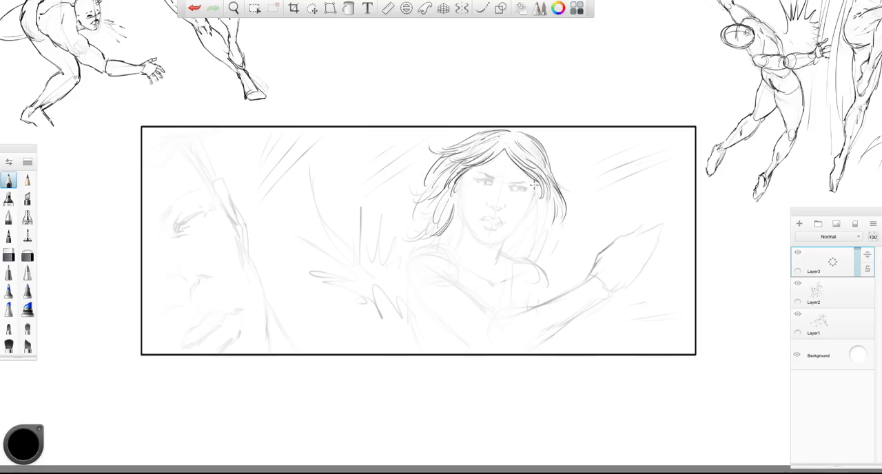
mouse_move(469, 173)
left_mouse_down()
mouse_move(444, 234)
mouse_move(487, 241)
mouse_move(522, 218)
mouse_move(535, 181)
left_mouse_up()
left_click_drag(461, 197, 461, 210)
- Draw clean outlines for the woman's neck, shoulders, crossing arm and open hand, with a bracelet on the wrist
mouse_move(503, 240)
left_mouse_down()
mouse_move(492, 276)
mouse_move(533, 268)
mouse_move(548, 295)
left_mouse_up()
mouse_move(457, 219)
left_mouse_down()
mouse_move(456, 244)
mouse_move(410, 255)
mouse_move(399, 278)
mouse_move(414, 303)
left_mouse_up()
left_click_drag(447, 277, 489, 317)
left_click_drag(412, 302, 472, 351)
mouse_move(491, 318)
left_mouse_down()
mouse_move(528, 314)
mouse_move(584, 282)
mouse_move(520, 354)
left_mouse_up()
mouse_move(599, 257)
left_mouse_down()
mouse_move(623, 242)
mouse_move(597, 309)
left_mouse_up()
left_click_drag(576, 283, 605, 311)
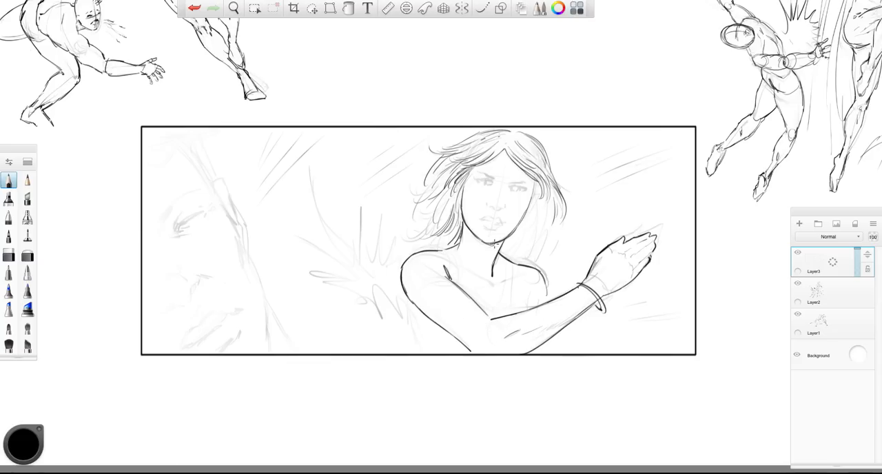
- Draw the woman's tank top straps, neckline and torso sides, and add strands to the hair beside her face
left_click_drag(443, 249, 464, 286)
mouse_move(467, 292)
left_mouse_down()
mouse_move(494, 312)
mouse_move(521, 303)
left_mouse_up()
left_click_drag(511, 262, 528, 312)
left_click_drag(439, 175, 427, 204)
mouse_move(431, 195)
left_mouse_down()
mouse_move(405, 225)
mouse_move(424, 239)
left_mouse_up()
left_click_drag(441, 227, 432, 244)
left_click_drag(409, 299, 419, 357)
left_click_drag(428, 322, 432, 350)
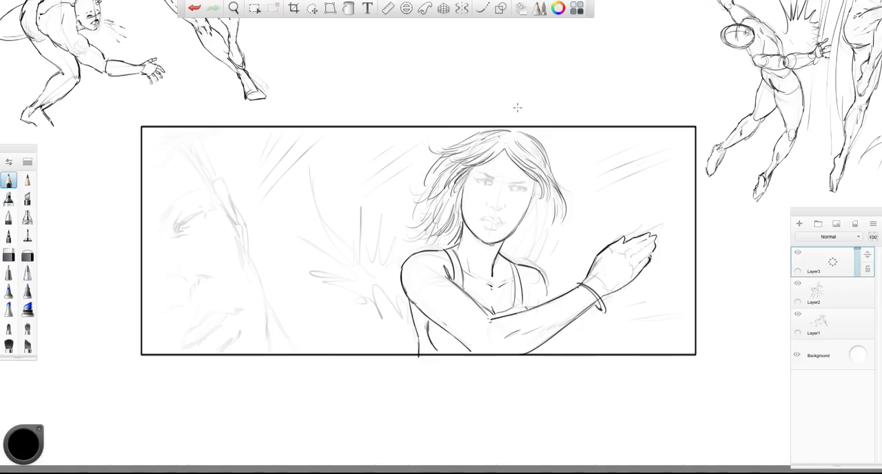
- Draw the woman's final facial features: nose, frowning brows, dark eyes and slightly parted lips
scroll(460, 122, "up", 2)
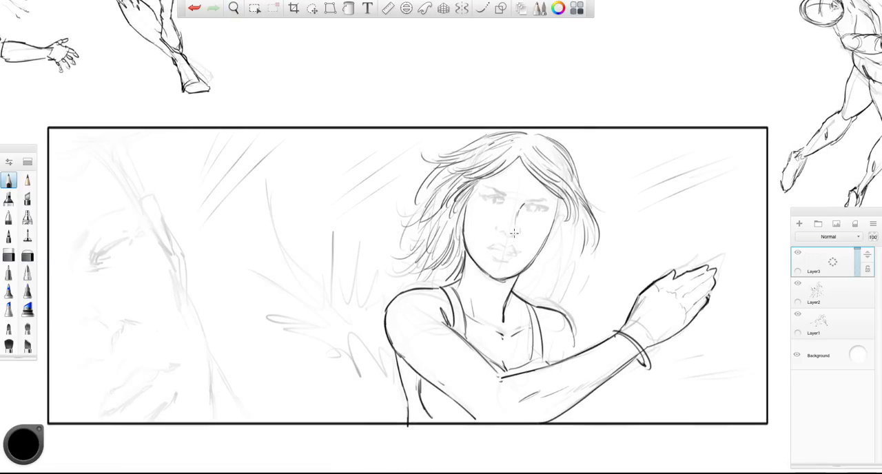
left_click_drag(508, 233, 501, 231)
mouse_move(504, 202)
left_mouse_down()
mouse_move(475, 199)
mouse_move(504, 207)
mouse_move(478, 197)
mouse_move(497, 196)
mouse_move(486, 186)
mouse_move(476, 188)
mouse_move(482, 195)
left_mouse_up()
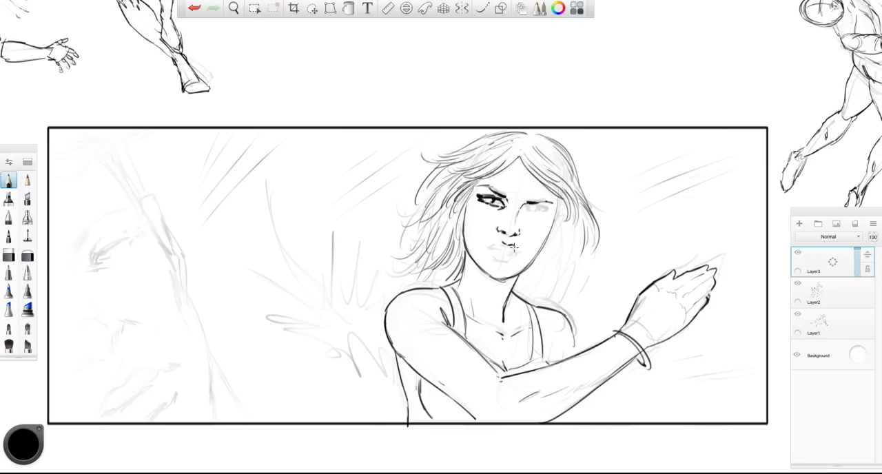
mouse_move(502, 242)
left_mouse_down()
mouse_move(486, 245)
mouse_move(506, 249)
left_mouse_up()
mouse_move(496, 251)
left_mouse_down()
mouse_move(513, 253)
mouse_move(509, 247)
left_mouse_up()
left_click_drag(501, 248, 516, 252)
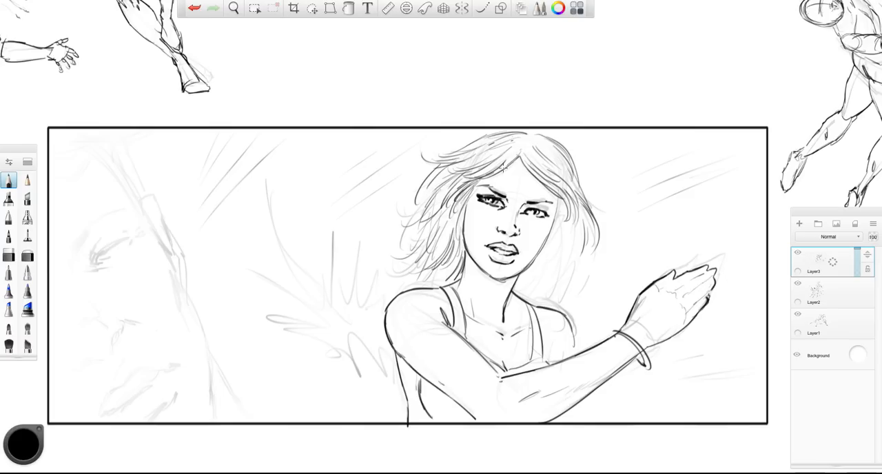
- Thicken the woman's hair over the crown and down the left of her face, and firm up her right cheek line
left_click_drag(520, 155, 547, 184)
mouse_move(525, 144)
left_mouse_down()
mouse_move(552, 178)
mouse_move(573, 159)
left_mouse_up()
left_click_drag(523, 130, 480, 136)
left_click_drag(497, 130, 432, 182)
mouse_move(454, 193)
left_mouse_down()
mouse_move(448, 247)
mouse_move(422, 285)
left_mouse_up()
left_click_drag(460, 259, 435, 287)
left_click_drag(422, 288, 396, 285)
left_click_drag(454, 205, 437, 237)
mouse_move(558, 200)
left_mouse_down()
mouse_move(551, 228)
mouse_move(549, 222)
left_mouse_up()
left_click_drag(554, 214, 537, 252)
left_click_drag(542, 247, 529, 260)
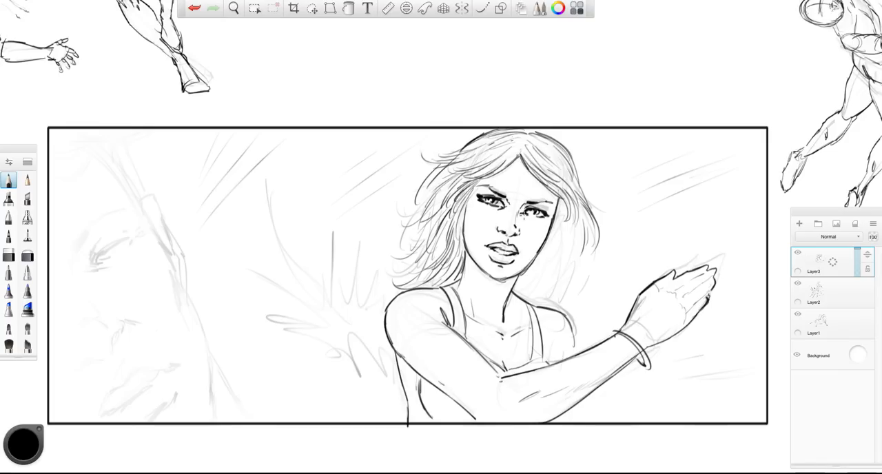
- Draw long flowing hair strands down the right side of the woman's face onto her shoulder
left_click_drag(544, 176, 557, 207)
mouse_move(559, 189)
left_mouse_down()
mouse_move(551, 255)
mouse_move(572, 276)
left_mouse_up()
mouse_move(558, 213)
left_mouse_down()
mouse_move(551, 279)
mouse_move(534, 279)
left_mouse_up()
left_click_drag(551, 255, 530, 304)
left_click_drag(579, 247, 555, 293)
mouse_move(583, 234)
left_mouse_down()
mouse_move(551, 295)
mouse_move(573, 279)
left_mouse_up()
left_click_drag(557, 281, 550, 318)
left_click_drag(584, 251, 577, 285)
left_click_drag(602, 272, 574, 280)
- Hatch dark shading into the woman's tank top and under her chin, and add a few more hair strands
left_click_drag(434, 210, 425, 256)
mouse_move(443, 241)
left_mouse_down()
mouse_move(429, 268)
mouse_move(455, 330)
left_mouse_up()
left_click_drag(458, 317, 460, 335)
left_click_drag(529, 310, 544, 361)
mouse_move(490, 361)
left_mouse_down()
mouse_move(503, 376)
mouse_move(546, 361)
left_mouse_up()
mouse_move(406, 383)
left_mouse_down()
mouse_move(408, 420)
mouse_move(419, 409)
left_mouse_up()
left_click_drag(417, 414, 431, 423)
mouse_move(427, 383)
left_mouse_down()
mouse_move(437, 405)
mouse_move(475, 422)
left_mouse_up()
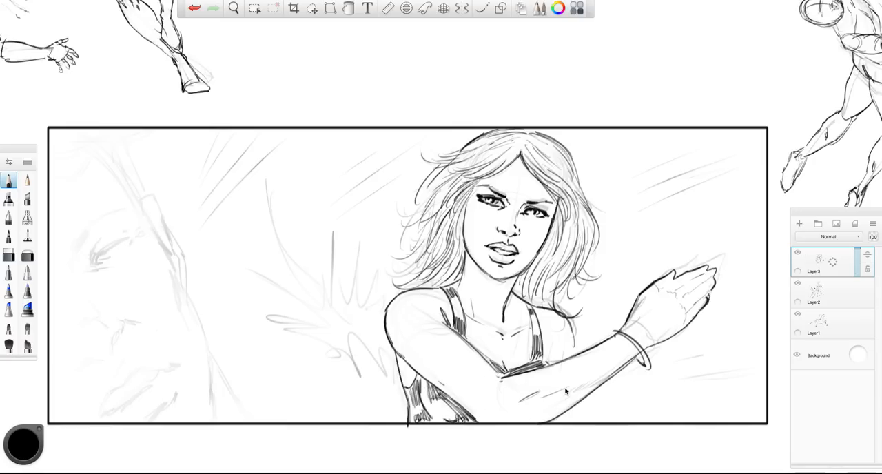
left_click_drag(405, 234, 413, 258)
mouse_move(470, 266)
left_mouse_down()
mouse_move(490, 288)
mouse_move(516, 286)
mouse_move(493, 329)
left_mouse_up()
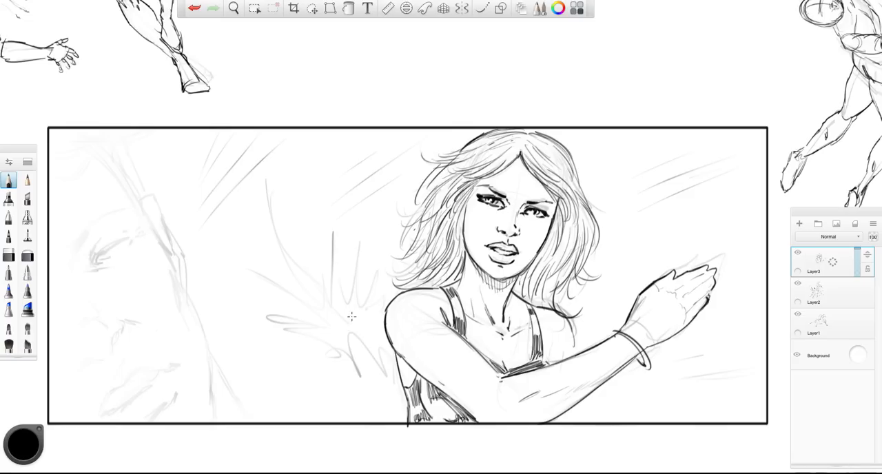
mouse_move(336, 256)
left_mouse_down()
mouse_move(275, 262)
mouse_move(338, 269)
left_mouse_up()
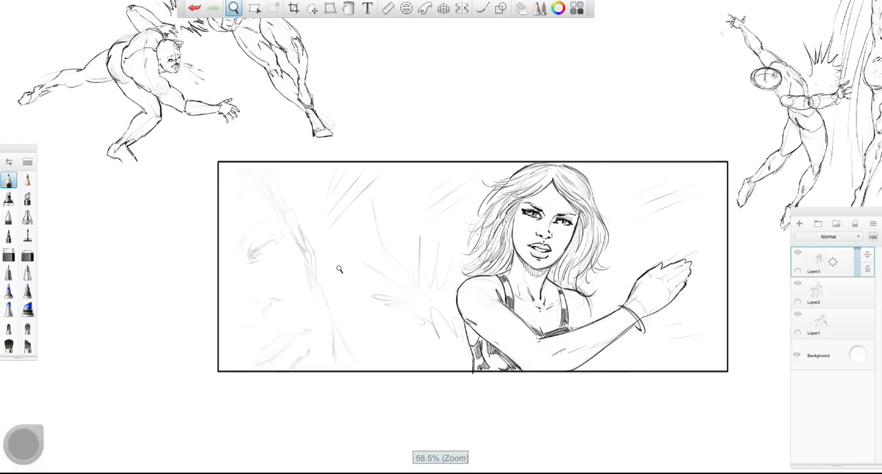
- Redraw the man's close-up cheek contour, squinting eye and heavy eyebrow in bold dark strokes
scroll(240, 214, "up", 2)
mouse_move(244, 176)
left_mouse_down()
mouse_move(292, 227)
mouse_move(313, 268)
mouse_move(339, 325)
mouse_move(348, 387)
left_mouse_up()
mouse_move(254, 256)
left_mouse_down()
mouse_move(281, 242)
mouse_move(248, 260)
mouse_move(262, 245)
left_mouse_up()
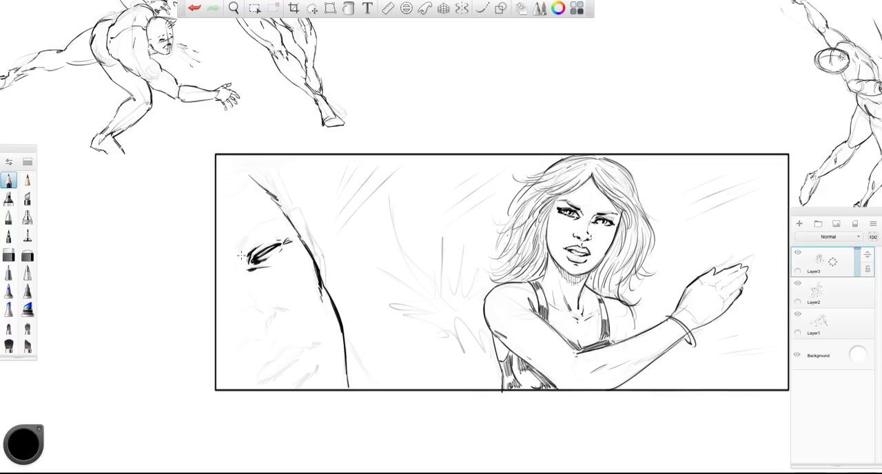
mouse_move(254, 239)
left_mouse_down()
mouse_move(234, 260)
mouse_move(265, 222)
mouse_move(280, 222)
left_mouse_up()
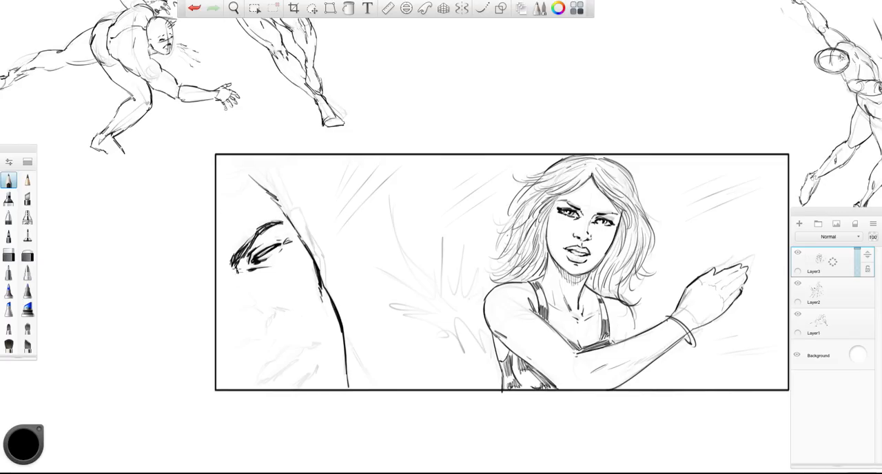
- Draw the man's nose with its nostrils and his slanted mouth, with a dark shadow under the lower lip
left_click_drag(249, 297, 264, 312)
left_click_drag(252, 341, 241, 345)
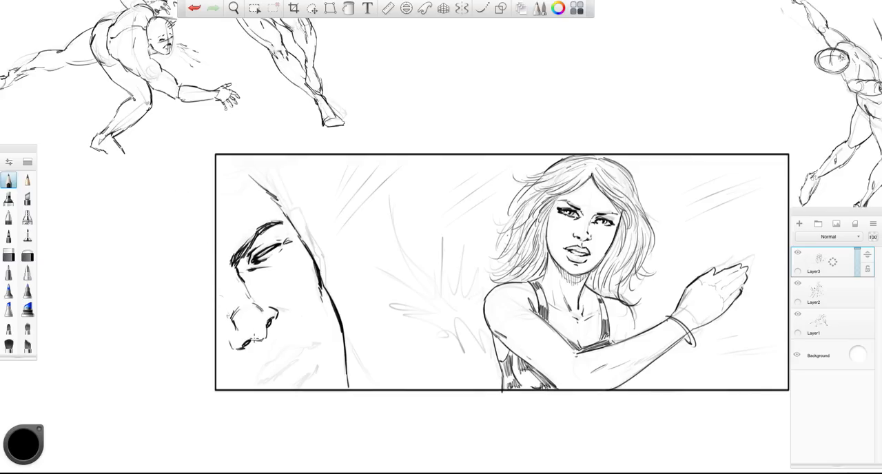
left_click_drag(234, 293, 273, 351)
left_click_drag(252, 384, 310, 338)
left_click_drag(294, 387, 317, 369)
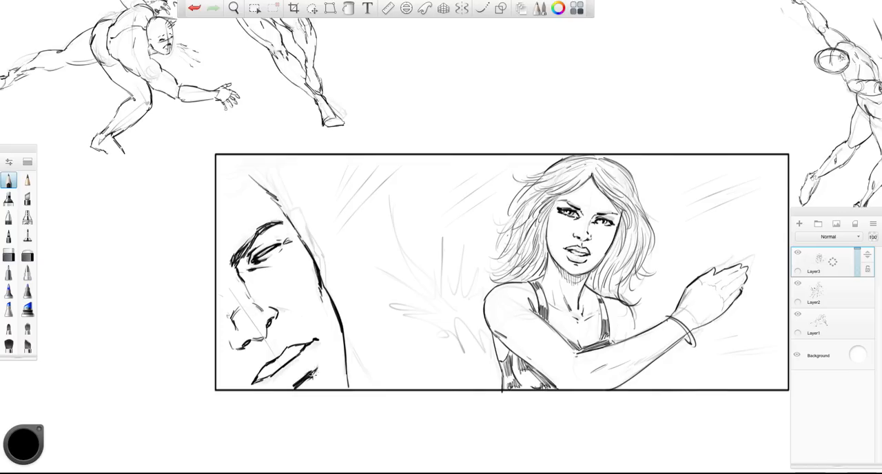
- Add the man's ear, neck line and facial crease marks around his cheek, brow and mouth
left_click_drag(274, 308, 297, 310)
left_click_drag(343, 327, 361, 375)
left_click_drag(290, 212, 331, 289)
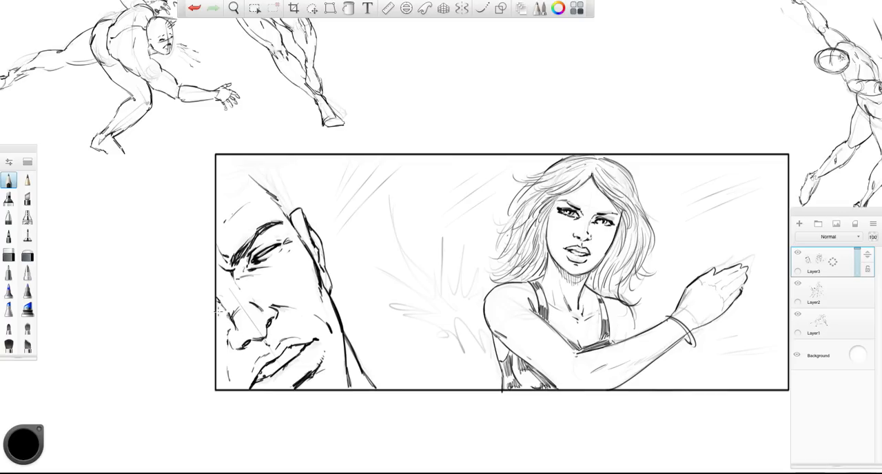
- Draw the man's short, swept hair and sideburn in dark strokes along the top of his forehead
left_click_drag(276, 193, 292, 210)
left_click_drag(260, 179, 293, 209)
mouse_move(259, 172)
left_mouse_down()
mouse_move(283, 197)
mouse_move(271, 177)
left_mouse_up()
left_click_drag(217, 186, 251, 178)
left_click_drag(225, 188, 246, 177)
left_click_drag(226, 157, 275, 168)
mouse_move(260, 156)
left_mouse_down()
mouse_move(277, 177)
mouse_move(217, 160)
mouse_move(266, 155)
mouse_move(276, 172)
left_mouse_up()
left_click_drag(281, 185, 294, 206)
left_click_drag(272, 168, 286, 174)
mouse_move(270, 166)
left_mouse_down()
mouse_move(291, 208)
mouse_move(222, 186)
left_mouse_up()
mouse_move(259, 161)
left_mouse_down()
mouse_move(217, 192)
mouse_move(235, 197)
mouse_move(213, 201)
left_mouse_up()
left_click_drag(237, 193, 215, 205)
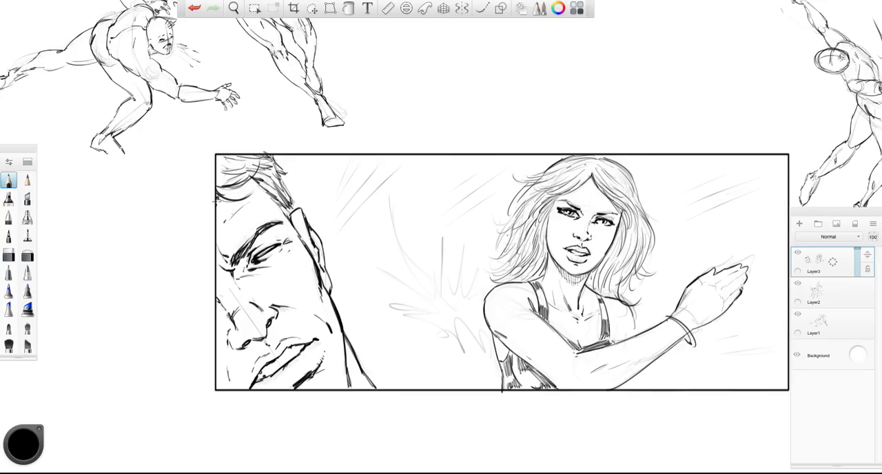
- Draw a jagged impact burst radiating from the man's cheek and jaw, undoing and redrawing some of its spikes
mouse_move(338, 276)
left_mouse_down()
mouse_move(350, 255)
mouse_move(365, 268)
mouse_move(390, 262)
mouse_move(414, 289)
mouse_move(429, 365)
mouse_move(378, 365)
left_mouse_up()
key("ctrl+z")
key("ctrl+z")
key("ctrl+z")
key("ctrl+z")
key("ctrl+z")
key("ctrl+z")
key("ctrl+z")
key("ctrl+z")
key("ctrl+z")
key("ctrl+z")
key("ctrl+z")
key("ctrl+z")
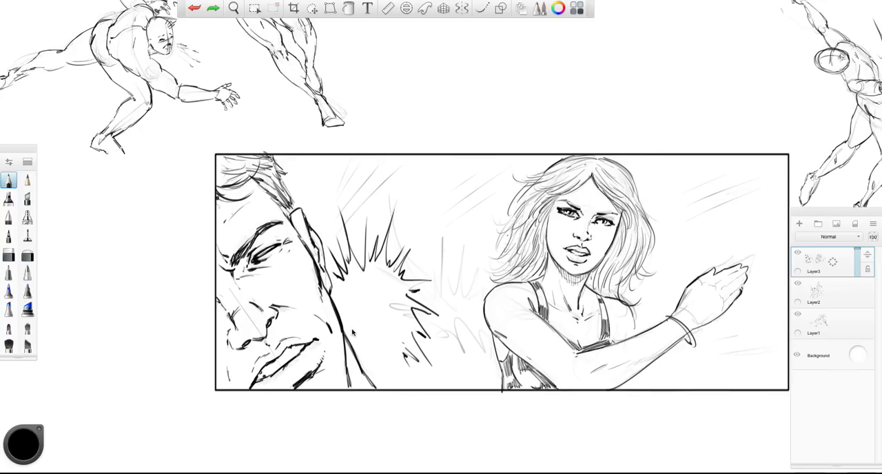
left_click_drag(364, 241, 375, 270)
mouse_move(382, 233)
left_mouse_down()
mouse_move(376, 272)
mouse_move(411, 247)
left_mouse_up()
mouse_move(382, 277)
left_mouse_down()
mouse_move(427, 291)
mouse_move(443, 323)
left_mouse_up()
mouse_move(389, 312)
left_mouse_down()
mouse_move(390, 362)
mouse_move(372, 379)
left_mouse_up()
- Draw a large curved motion arc sweeping from the woman's forearm down and up toward the impact burst
mouse_move(426, 168)
left_mouse_down()
mouse_move(412, 210)
mouse_move(470, 334)
mouse_move(529, 292)
mouse_move(562, 373)
mouse_move(470, 351)
mouse_move(424, 297)
mouse_move(413, 214)
mouse_move(433, 163)
left_mouse_up()
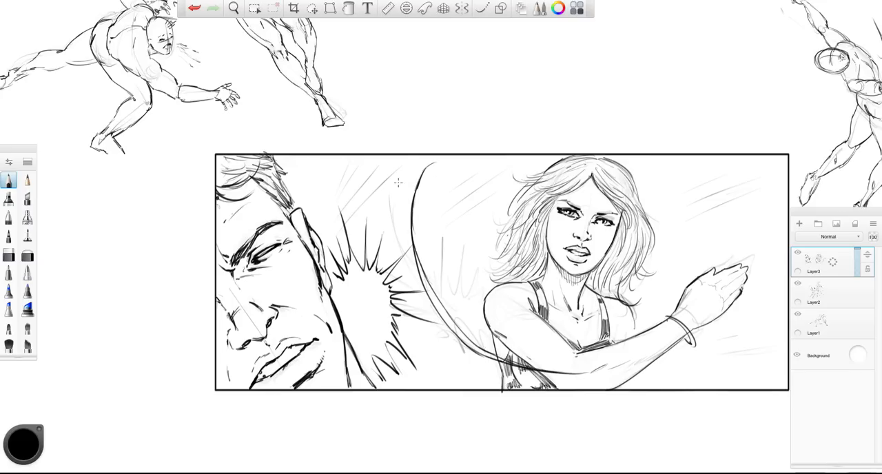
left_click_drag(364, 155, 331, 185)
mouse_move(372, 155)
left_mouse_down()
mouse_move(332, 186)
mouse_move(340, 183)
left_mouse_up()
left_click_drag(386, 154, 328, 203)
left_click_drag(451, 157, 383, 199)
left_click_drag(460, 155, 413, 174)
left_click_drag(523, 155, 469, 187)
left_click_drag(510, 166, 445, 205)
left_click_drag(537, 172, 439, 220)
left_click_drag(774, 156, 671, 207)
key("ctrl+z")
key("ctrl+z")
key("ctrl+z")
key("ctrl+z")
key("ctrl+z")
key("ctrl+z")
key("ctrl+z")
key("ctrl+z")
key("ctrl+z")
key("ctrl+z")
key("ctrl+z")
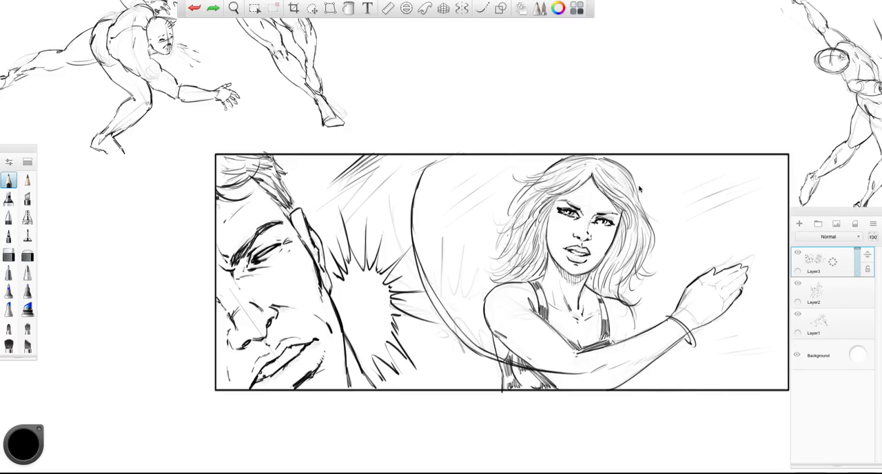
- Darken the outer contours of the woman's hair on both sides of her head down to her shoulders
left_click_drag(529, 181, 513, 201)
left_click_drag(529, 182, 505, 228)
left_click_drag(515, 220, 493, 262)
left_click_drag(490, 282, 521, 278)
mouse_move(548, 257)
left_mouse_down()
mouse_move(537, 277)
mouse_move(537, 264)
left_mouse_up()
left_click_drag(558, 158, 549, 166)
left_click_drag(630, 179, 641, 210)
mouse_move(650, 224)
left_mouse_down()
mouse_move(641, 263)
mouse_move(619, 294)
left_mouse_up()
- Strengthen the woman's shoulder, torso and raised forearm contours with darker lines
mouse_move(610, 280)
left_mouse_down()
mouse_move(605, 297)
mouse_move(630, 339)
left_mouse_up()
left_click_drag(632, 375, 632, 381)
left_click_drag(499, 334, 491, 357)
left_click_drag(503, 364, 493, 377)
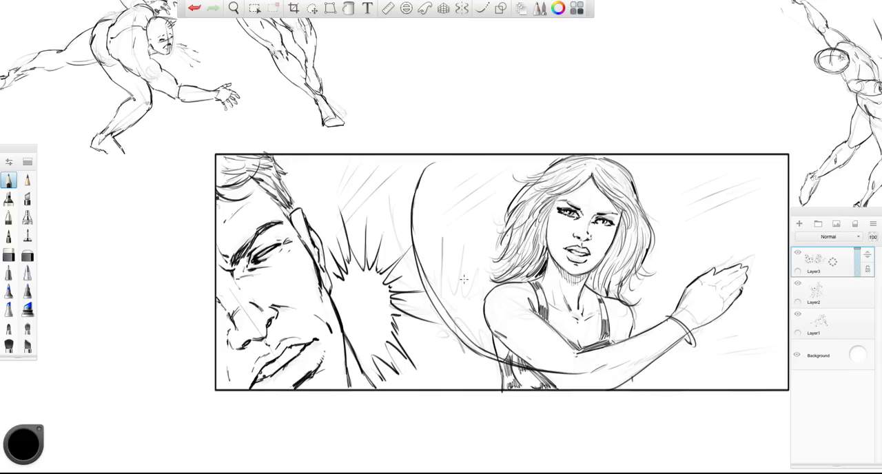
left_click_drag(484, 301, 502, 342)
mouse_move(670, 347)
left_mouse_down()
mouse_move(693, 346)
mouse_move(726, 312)
left_mouse_up()
- Turn on the one-point perspective guide and place its vanishing point just outside the panel beside the man's face
scroll(266, 261, "down", 5)
scroll(310, 208, "up", 3)
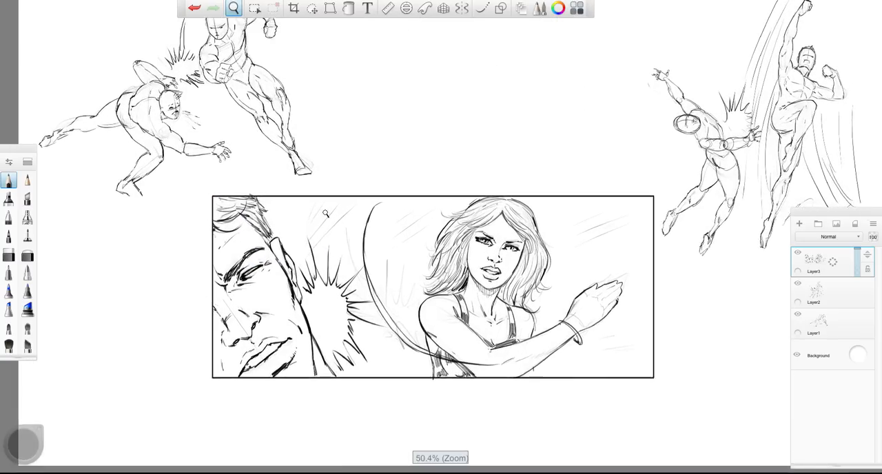
left_click(443, 7)
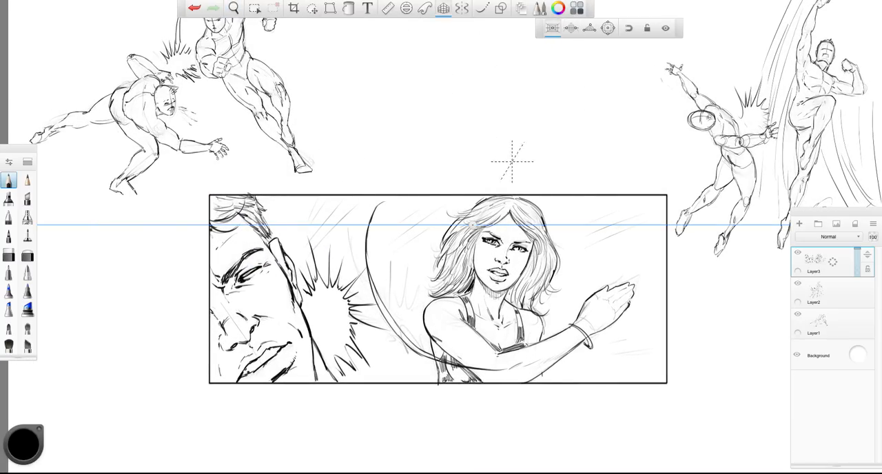
left_click_drag(385, 294, 345, 357)
left_click_drag(419, 274, 391, 288)
left_click_drag(354, 321, 162, 336)
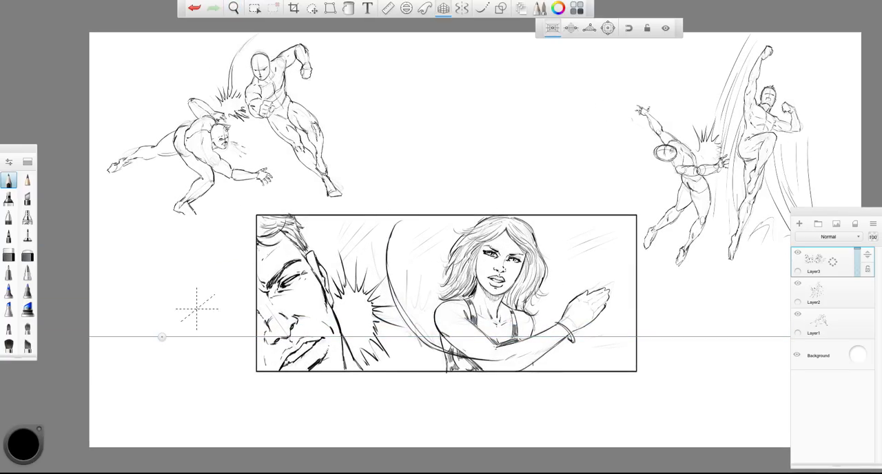
key("ctrl+z")
- Add a new layer and draw converging speed lines along the panel's upper background between the man and the woman
left_click(799, 224)
left_click_drag(322, 241, 368, 215)
left_click_drag(324, 246, 394, 214)
mouse_move(344, 241)
left_mouse_down()
mouse_move(405, 214)
mouse_move(442, 215)
left_mouse_up()
left_click_drag(400, 241, 485, 211)
left_click_drag(393, 256, 485, 210)
- Draw speed lines behind the woman from her hair and raised arm to the panel's right edge
mouse_move(552, 245)
left_mouse_down()
mouse_move(634, 219)
mouse_move(636, 237)
left_mouse_up()
mouse_move(573, 257)
left_mouse_down()
mouse_move(638, 243)
mouse_move(636, 255)
left_mouse_up()
mouse_move(559, 284)
left_mouse_down()
mouse_move(634, 270)
mouse_move(637, 278)
left_mouse_up()
left_click_drag(582, 330, 640, 329)
left_click_drag(588, 352, 638, 354)
left_click_drag(554, 366, 635, 362)
- Fill the background between the impact burst and the woman with speed lines at mid-height and along the bottom
left_click_drag(411, 285, 456, 278)
left_click_drag(387, 291, 447, 281)
left_click_drag(371, 306, 442, 296)
left_click_drag(404, 348, 447, 351)
left_click_drag(405, 355, 442, 358)
left_click_drag(388, 361, 441, 360)
- Thicken the speed lines near the man's hair, above the woman's head and along the panel's right side
left_click_drag(312, 229, 339, 215)
left_click_drag(307, 233, 339, 216)
left_click_drag(543, 220, 577, 218)
left_click_drag(544, 229, 584, 219)
left_click_drag(588, 305, 635, 301)
left_click_drag(535, 307, 573, 301)
left_click_drag(598, 362, 648, 363)
left_click_drag(602, 366, 637, 366)
left_click_drag(600, 363, 659, 364)
left_click_drag(604, 263, 643, 254)
left_click_drag(600, 236, 645, 219)
mouse_move(577, 229)
left_mouse_down()
mouse_move(639, 212)
mouse_move(615, 207)
left_mouse_up()
left_click_drag(434, 227, 485, 208)
left_click_drag(324, 235, 354, 215)
left_click_drag(338, 234, 369, 217)
- Turn off the perspective guide and erase the speed line ends that overrun the panel border
key("space")
left_click_drag(372, 316, 277, 417)
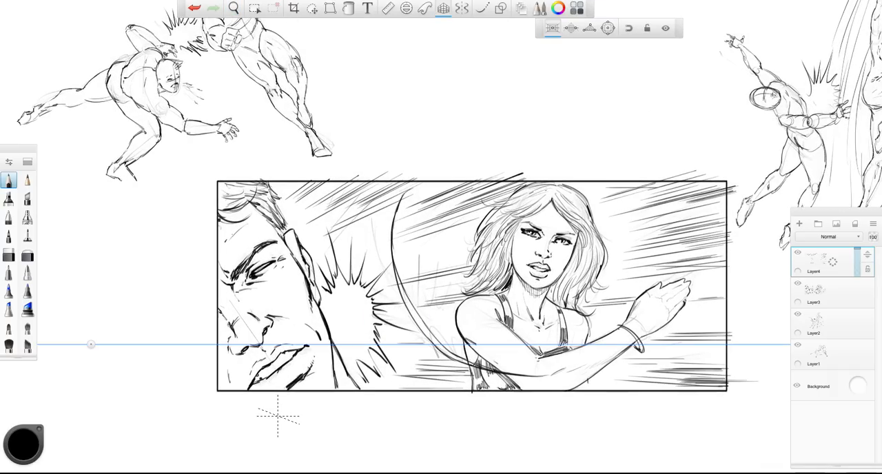
left_click(443, 9)
left_click(9, 255)
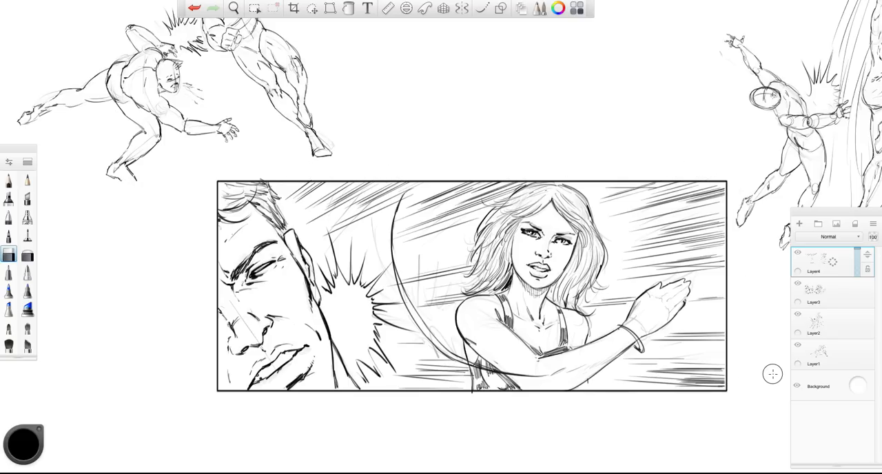
- On Layer3, pencil darker strands into the woman's hair along the right side of her face and neck
left_click(8, 181)
left_click(816, 293)
left_click_drag(557, 199, 587, 209)
left_click_drag(582, 219, 594, 246)
left_click_drag(593, 242, 588, 270)
mouse_move(585, 250)
left_mouse_down()
mouse_move(575, 277)
mouse_move(575, 260)
left_mouse_up()
left_click_drag(562, 272, 555, 283)
- Add dark strands across the crown and left side of the woman's hair and shade her lips
left_click_drag(551, 194, 540, 205)
left_click_drag(550, 197, 527, 202)
mouse_move(545, 185)
left_mouse_down()
mouse_move(522, 200)
mouse_move(530, 197)
left_mouse_up()
left_click_drag(536, 186, 509, 205)
left_click_drag(517, 219, 500, 258)
left_click_drag(509, 214, 492, 232)
left_click_drag(501, 229, 494, 243)
mouse_move(511, 210)
left_mouse_down()
mouse_move(489, 224)
mouse_move(511, 259)
left_mouse_up()
left_click_drag(511, 241, 508, 254)
left_click_drag(571, 259, 570, 265)
left_click_drag(518, 220, 505, 245)
left_click_drag(543, 270, 529, 277)
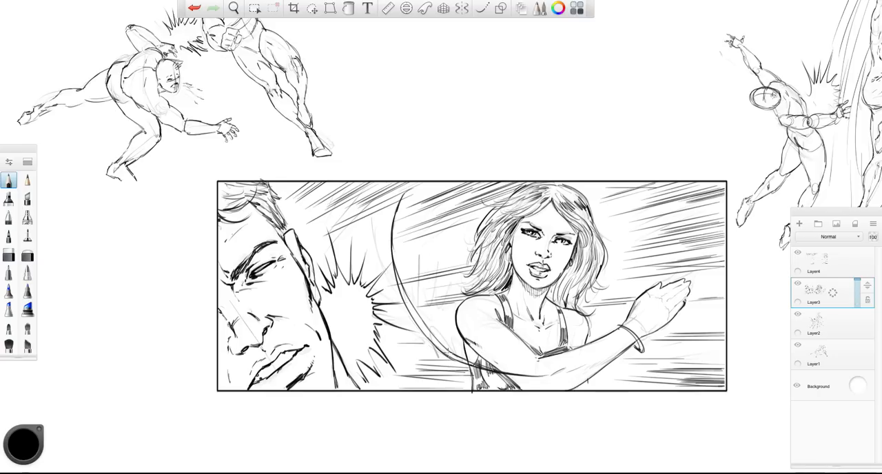
- Merge the speed-line layer down into Layer3
scroll(364, 251, "down", 3)
left_click_drag(301, 198, 241, 222)
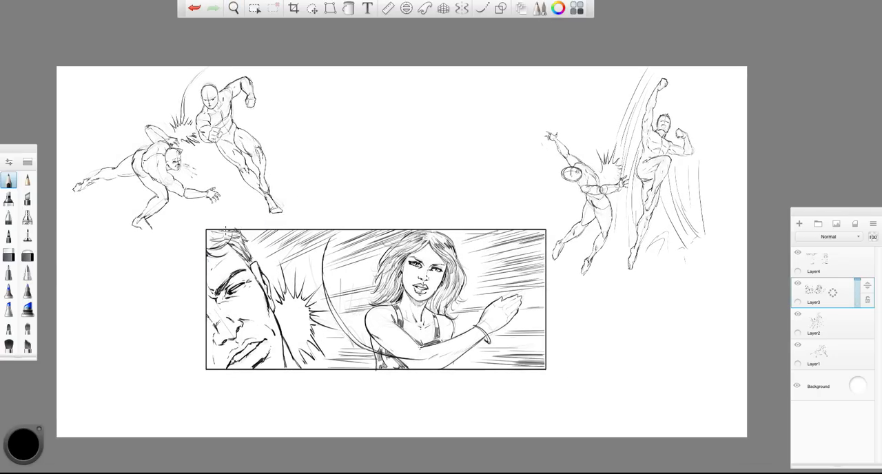
left_click(799, 253)
left_click(799, 253)
left_click(835, 261)
left_click_drag(832, 261, 819, 269)
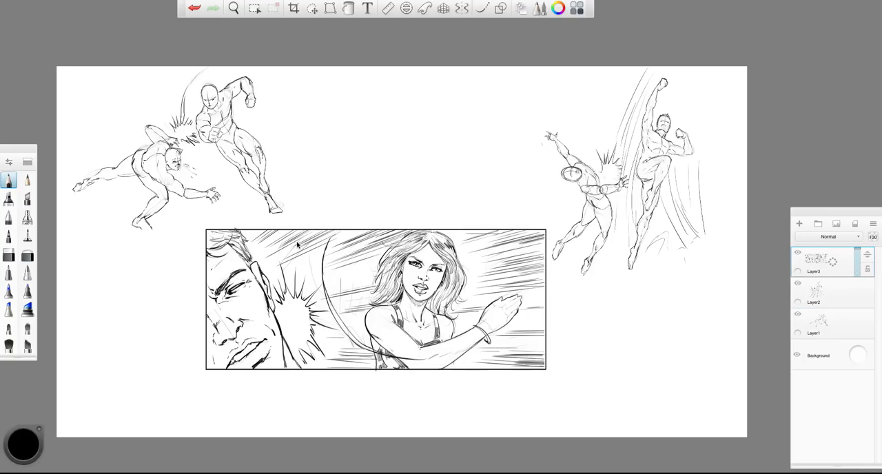
- Sketch horizontal ground shadow lines beneath the feet and hand of the punching pair
left_click(797, 314)
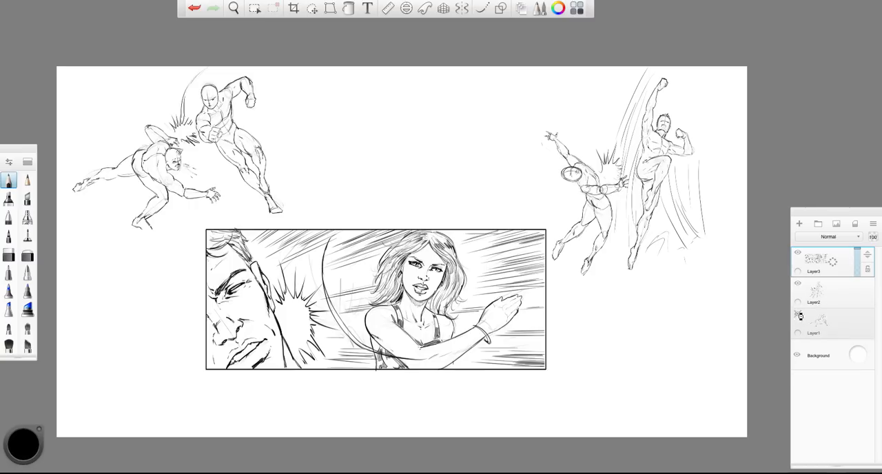
left_click(797, 314)
left_click(826, 324)
left_click_drag(272, 210, 315, 215)
left_click_drag(135, 235, 193, 224)
left_click_drag(76, 213, 98, 212)
left_click_drag(200, 211, 236, 215)
- On Layer2, sketch horizontal ground shadows beneath the two airborne uppercut figures
left_click(865, 295)
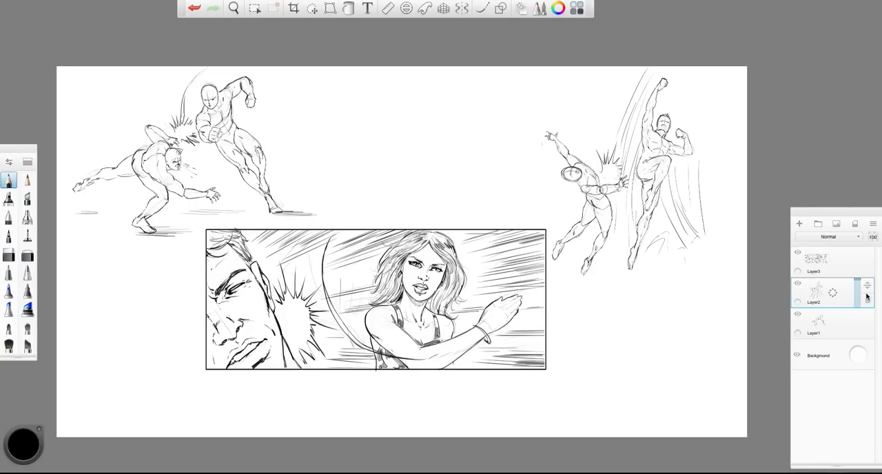
left_click_drag(623, 281, 651, 283)
left_click_drag(623, 286, 685, 287)
left_click_drag(563, 284, 589, 286)
left_click_drag(567, 287, 650, 285)
left_click_drag(661, 287, 708, 284)
mouse_move(625, 290)
left_mouse_down()
mouse_move(655, 290)
mouse_move(648, 285)
left_mouse_up()
left_click_drag(571, 288, 685, 286)
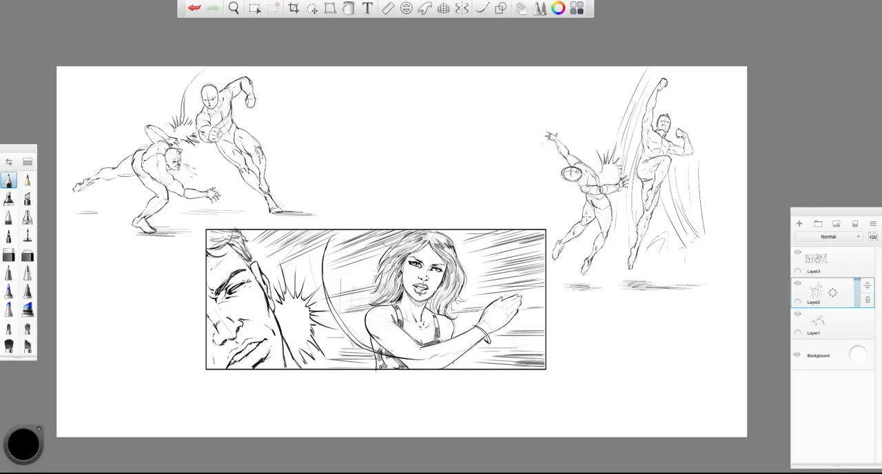
- Select Layer3 with the slap panel and start the Transform tool on it
left_click(797, 314)
left_click(797, 314)
left_click(826, 264)
left_click(312, 8)
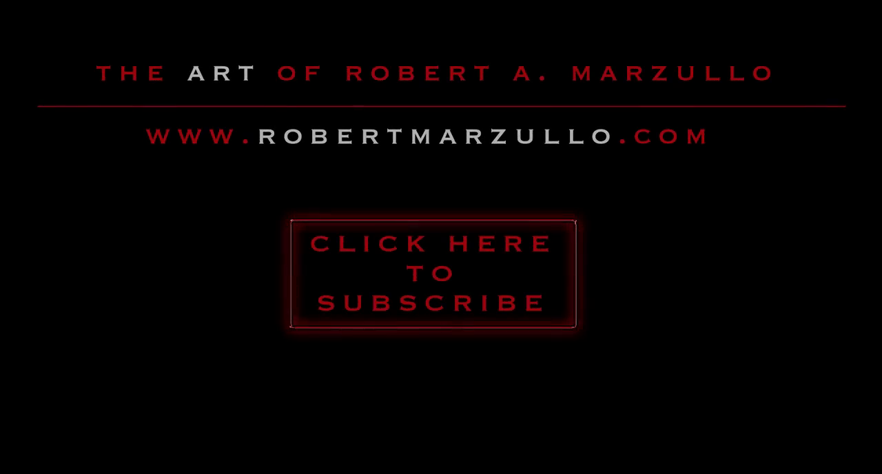